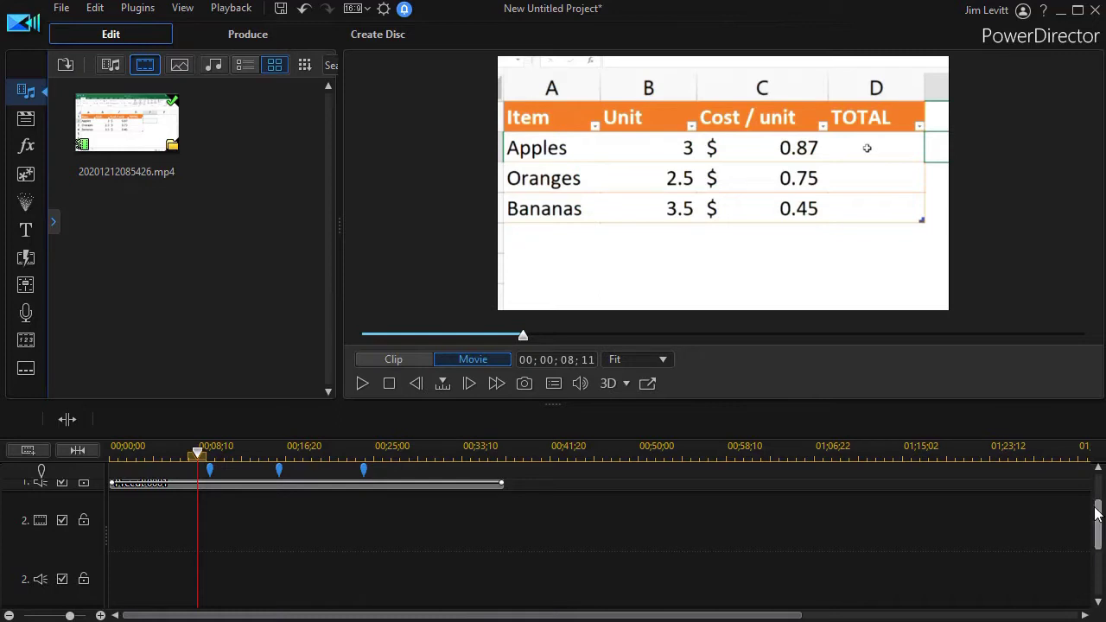
Play the movie from about 00;00;03;23 and pause it just after the second timeline marker, at about 00;00;16;16.
{"action": "left_click_drag", "start_coordinate": [1098, 510], "coordinate": [1098, 484]}
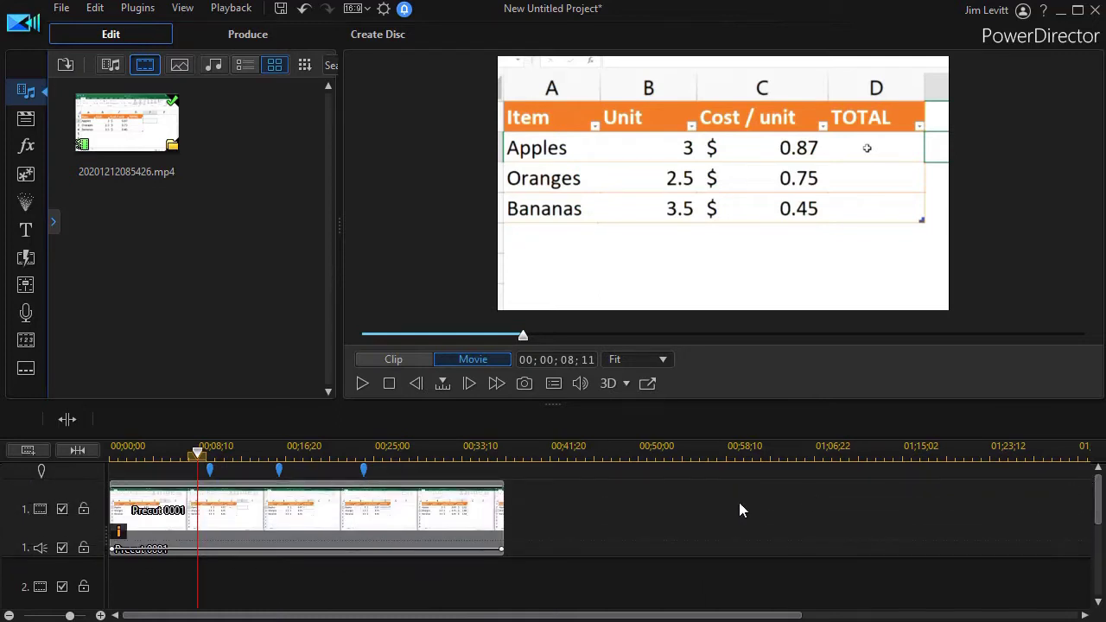
{"action": "left_click_drag", "start_coordinate": [197, 454], "coordinate": [149, 453]}
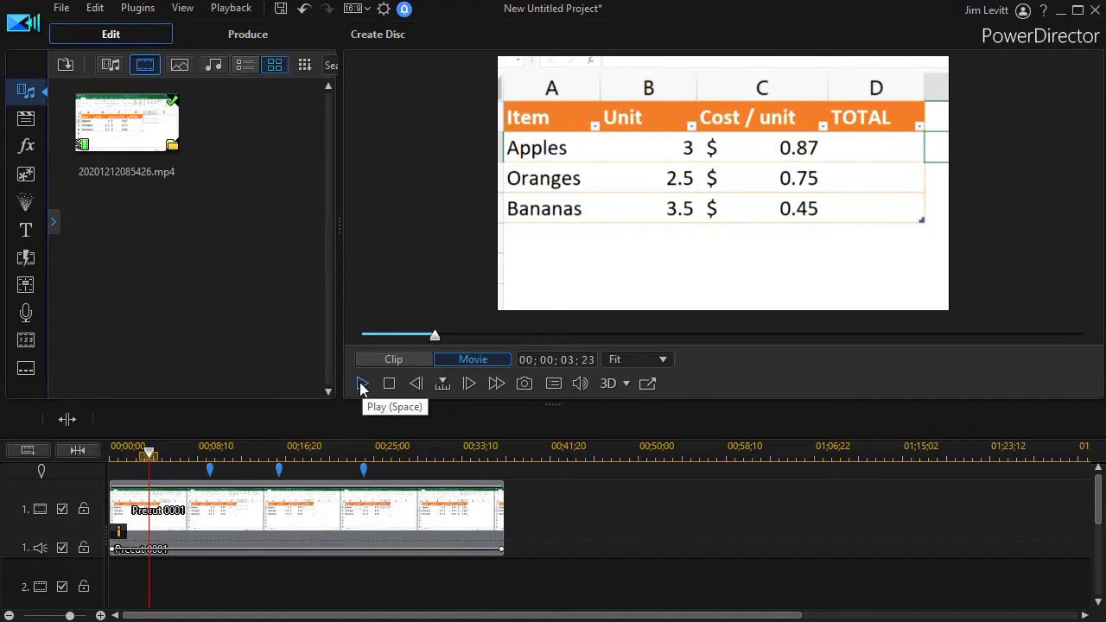
{"action": "left_click", "coordinate": [359, 383]}
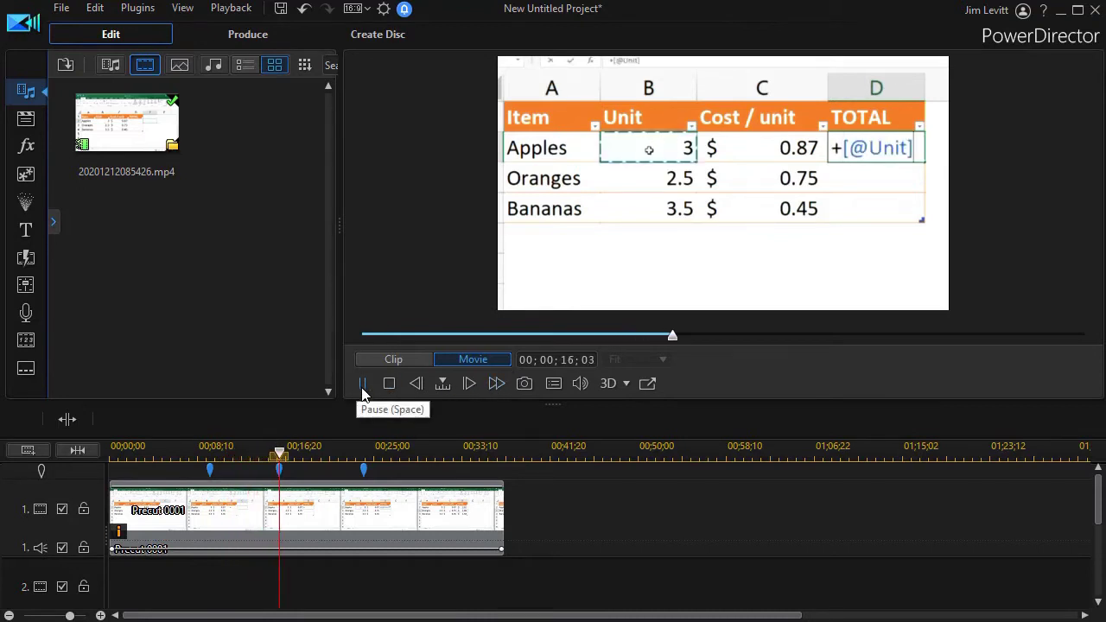
{"action": "left_click", "coordinate": [362, 384]}
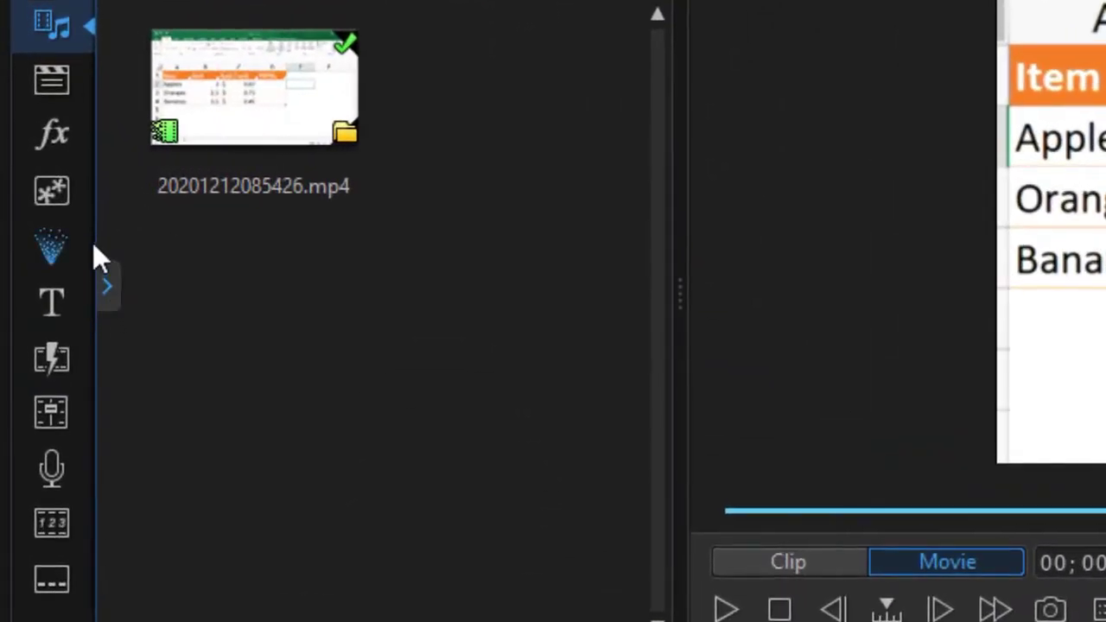
Filter the PiP objects library to the Sketch Animation category and browse down to Sketch Animation 13.
{"action": "left_click", "coordinate": [58, 186]}
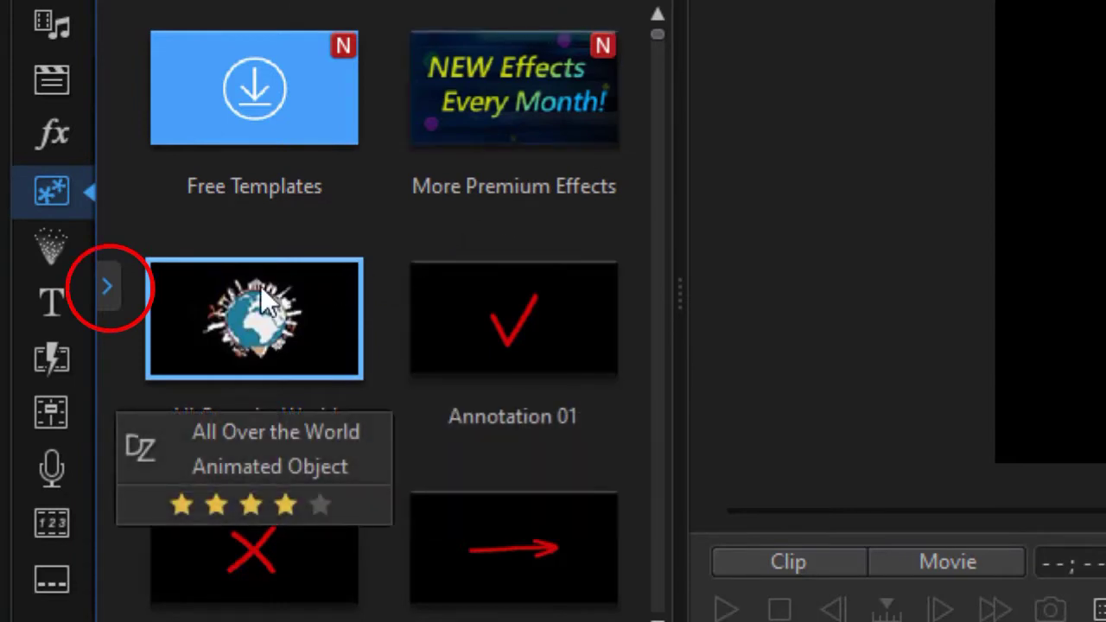
{"action": "left_click", "coordinate": [110, 306]}
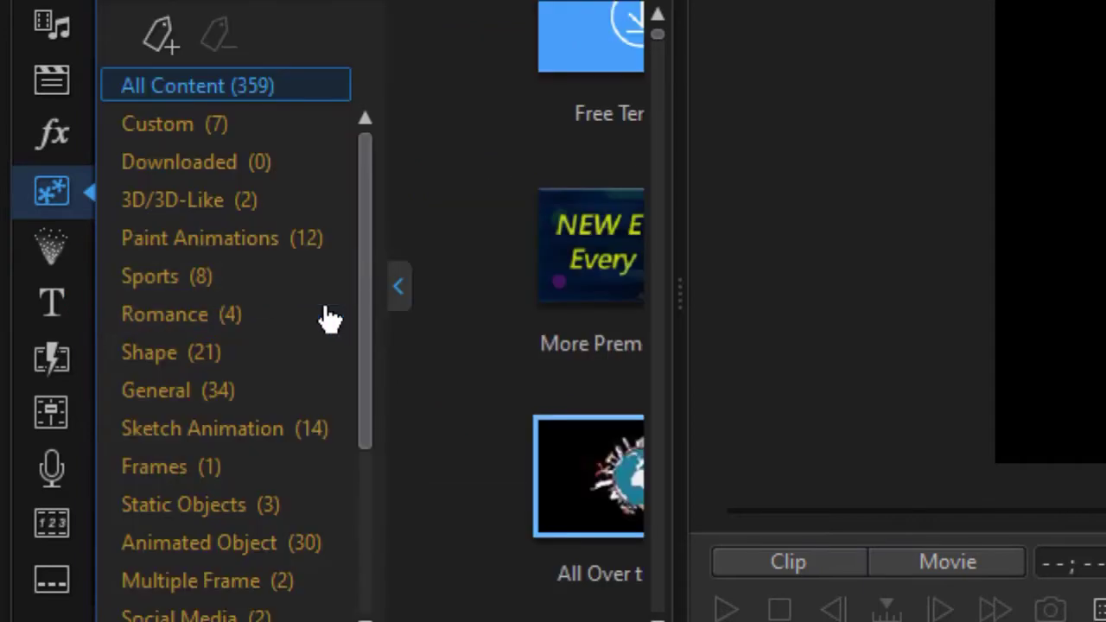
{"action": "left_click", "coordinate": [291, 441]}
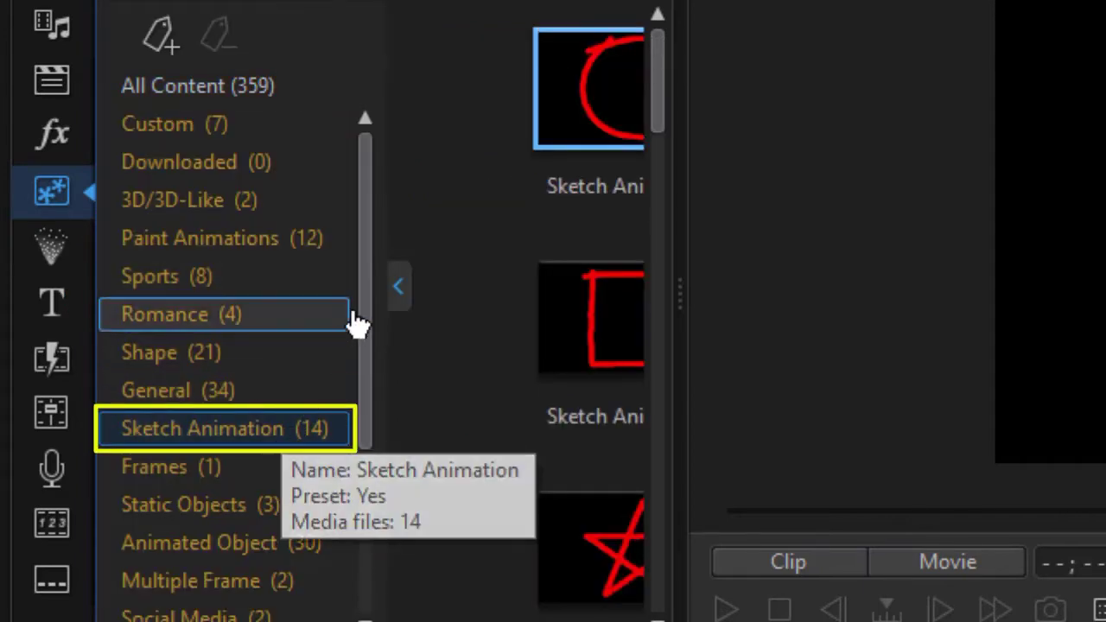
{"action": "left_click", "coordinate": [399, 288]}
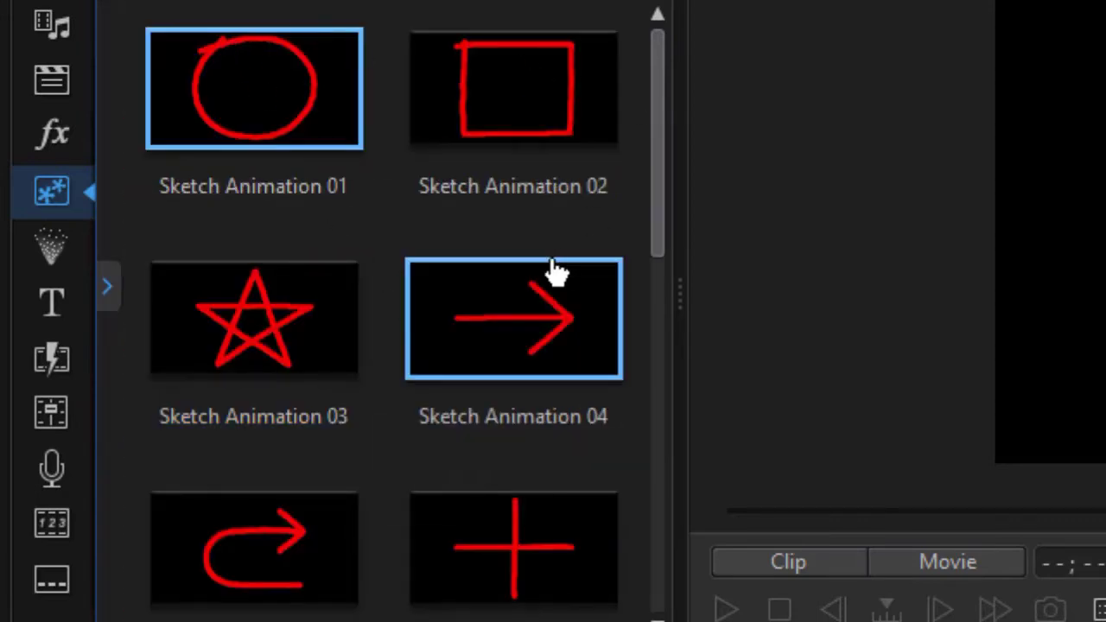
{"action": "mouse_move", "coordinate": [667, 218]}
{"action": "left_mouse_down"}
{"action": "mouse_move", "coordinate": [614, 570]}
{"action": "mouse_move", "coordinate": [633, 617]}
{"action": "left_mouse_up"}
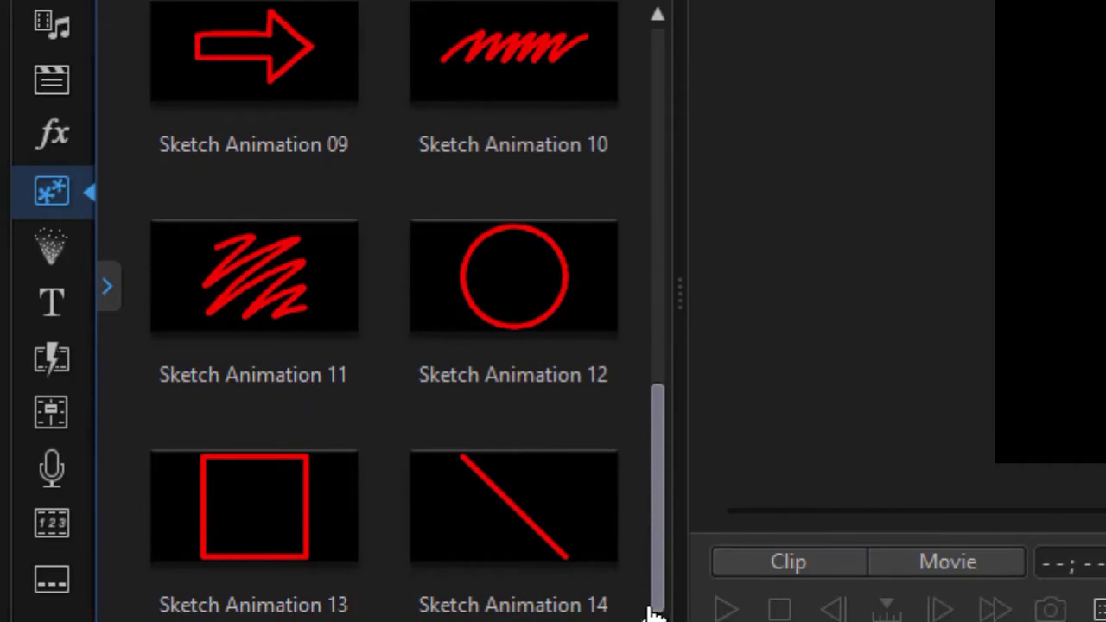
{"action": "left_click_drag", "start_coordinate": [662, 573], "coordinate": [649, 199]}
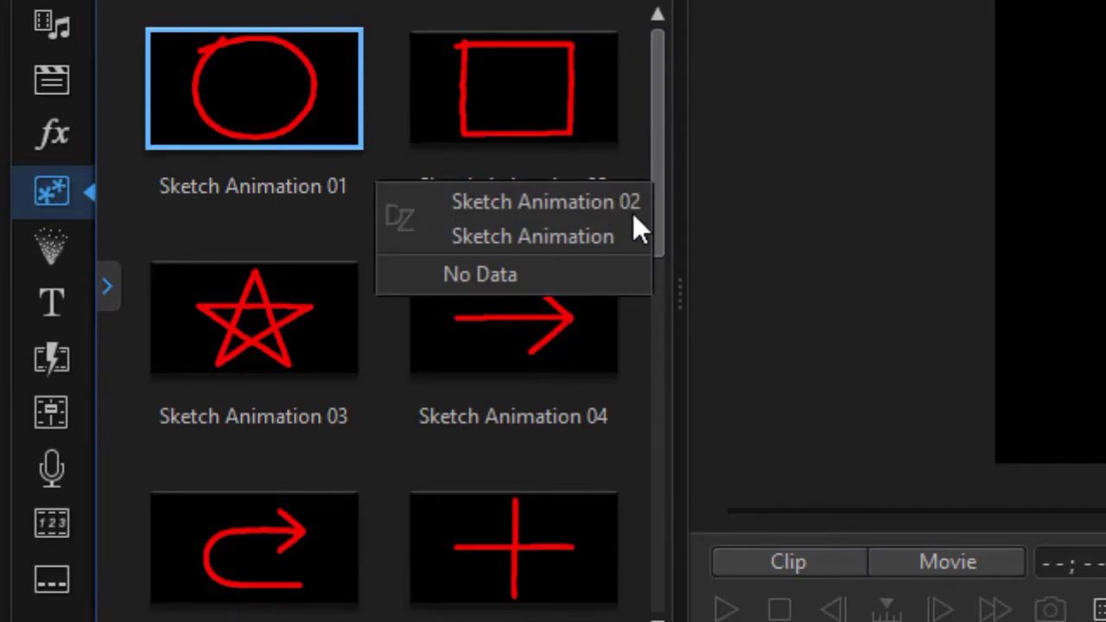
{"action": "left_click_drag", "start_coordinate": [653, 229], "coordinate": [632, 550]}
{"action": "scroll", "coordinate": [632, 551], "scroll_direction": "down", "scroll_amount": 3}
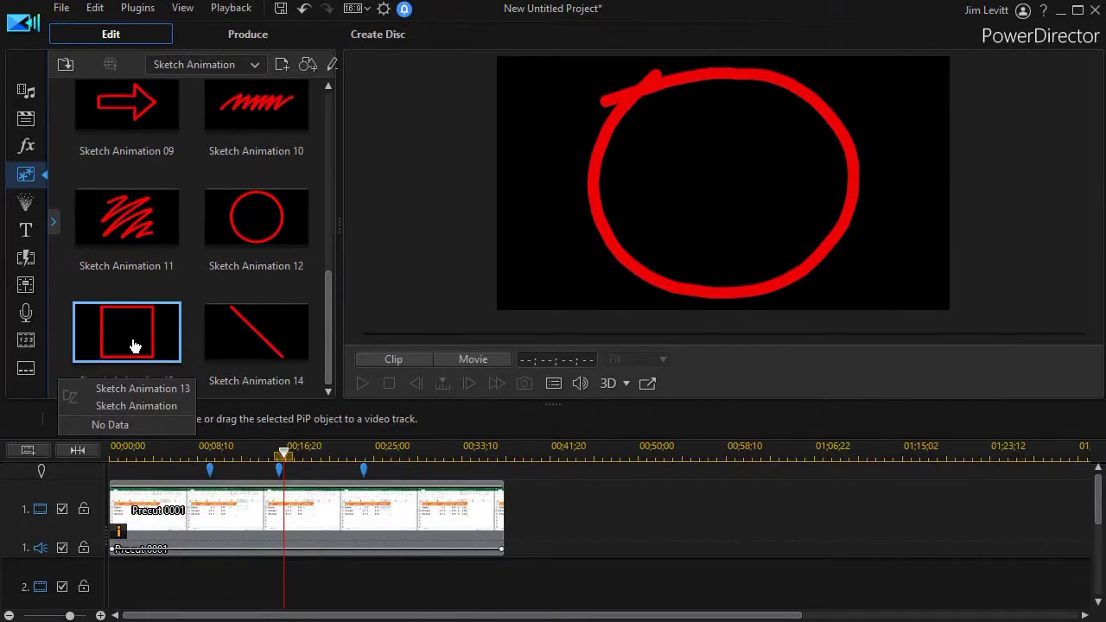
{"action": "left_click_drag", "start_coordinate": [134, 346], "coordinate": [306, 484]}
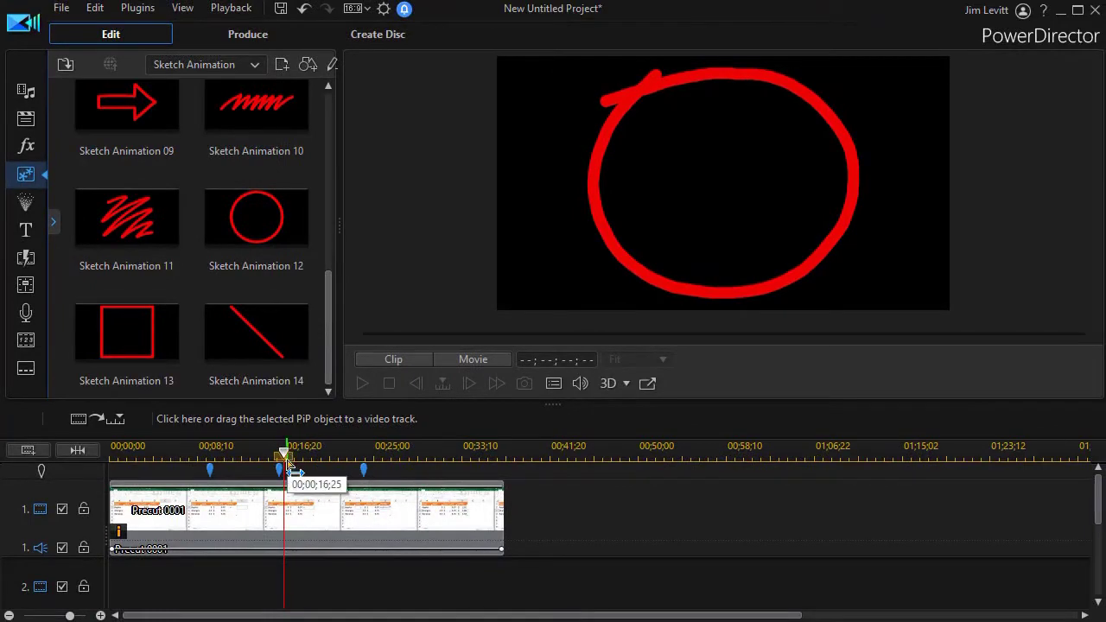
{"action": "right_click", "coordinate": [282, 451]}
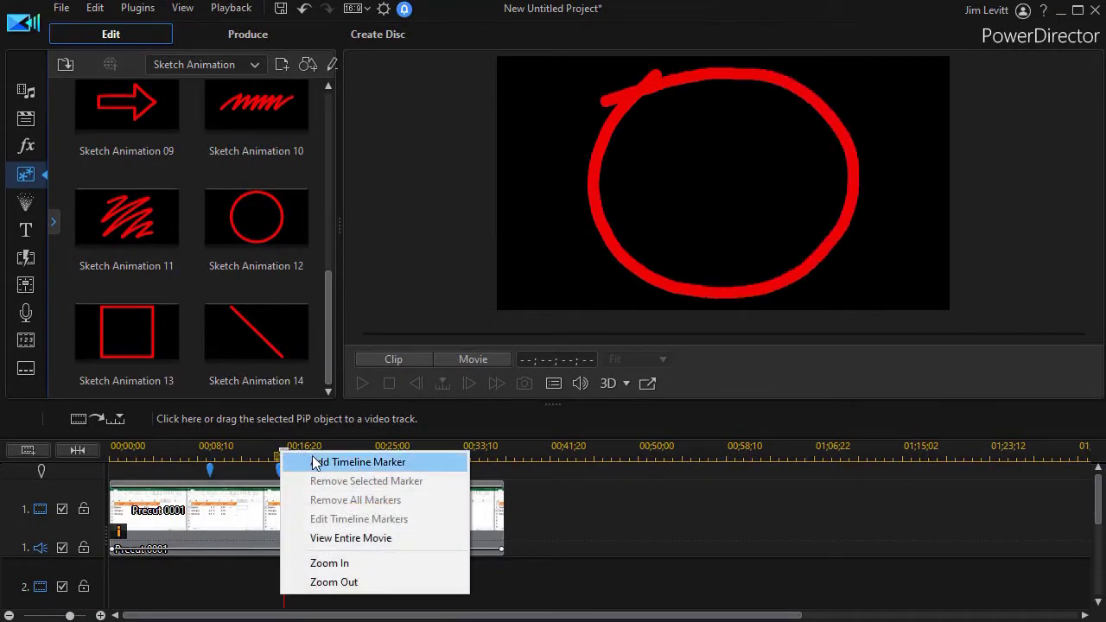
{"action": "left_click", "coordinate": [315, 462]}
{"action": "left_click", "coordinate": [494, 384]}
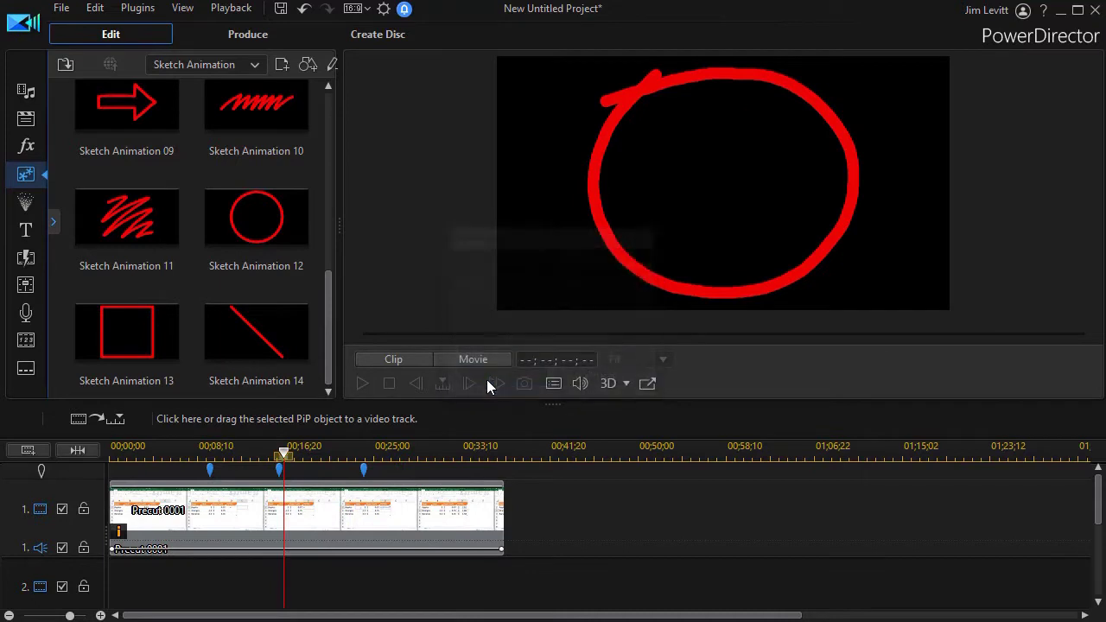
Place Sketch Animation 13 on video track 2 at the playhead and preview it in the movie.
{"action": "mouse_move", "coordinate": [121, 335]}
{"action": "left_mouse_down"}
{"action": "mouse_move", "coordinate": [124, 363]}
{"action": "mouse_move", "coordinate": [326, 573]}
{"action": "mouse_move", "coordinate": [289, 591]}
{"action": "left_mouse_up"}
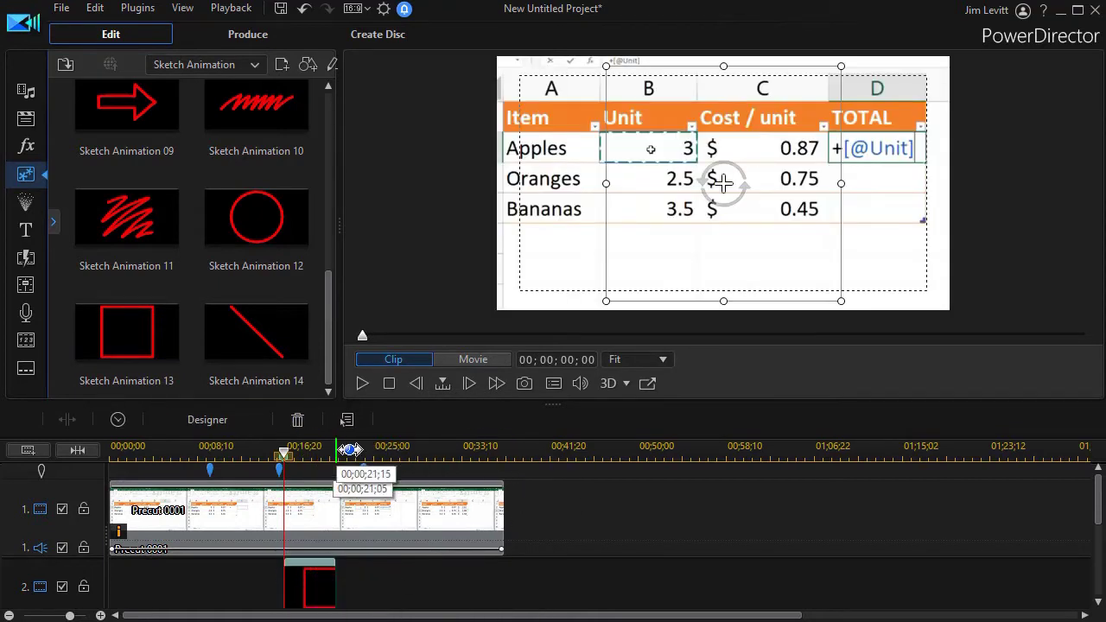
{"action": "left_click", "coordinate": [361, 383]}
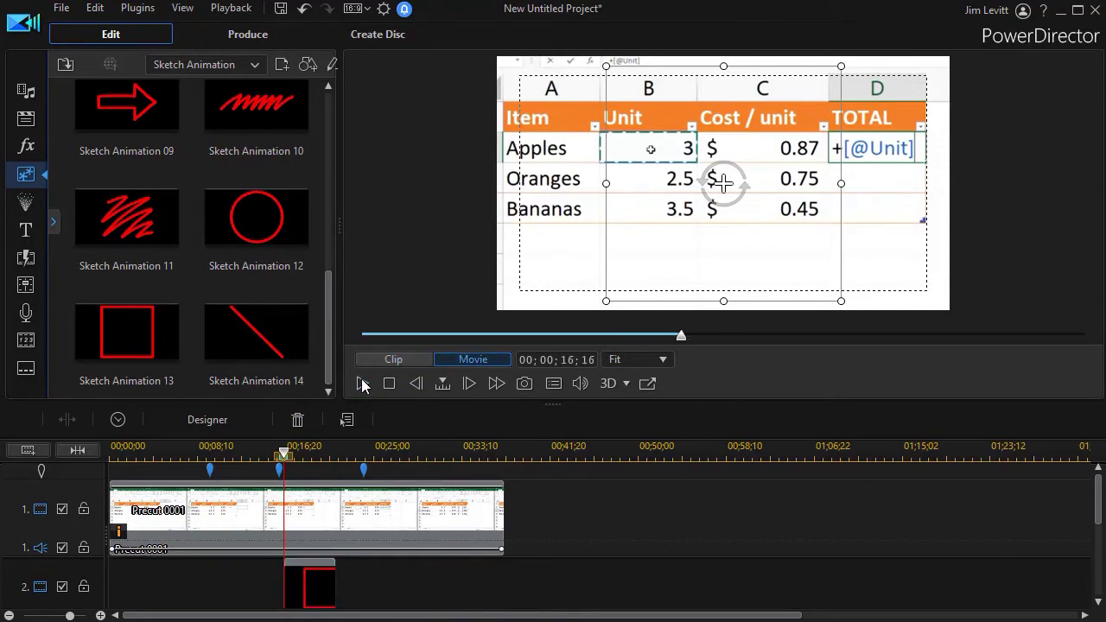
{"action": "left_click", "coordinate": [358, 380]}
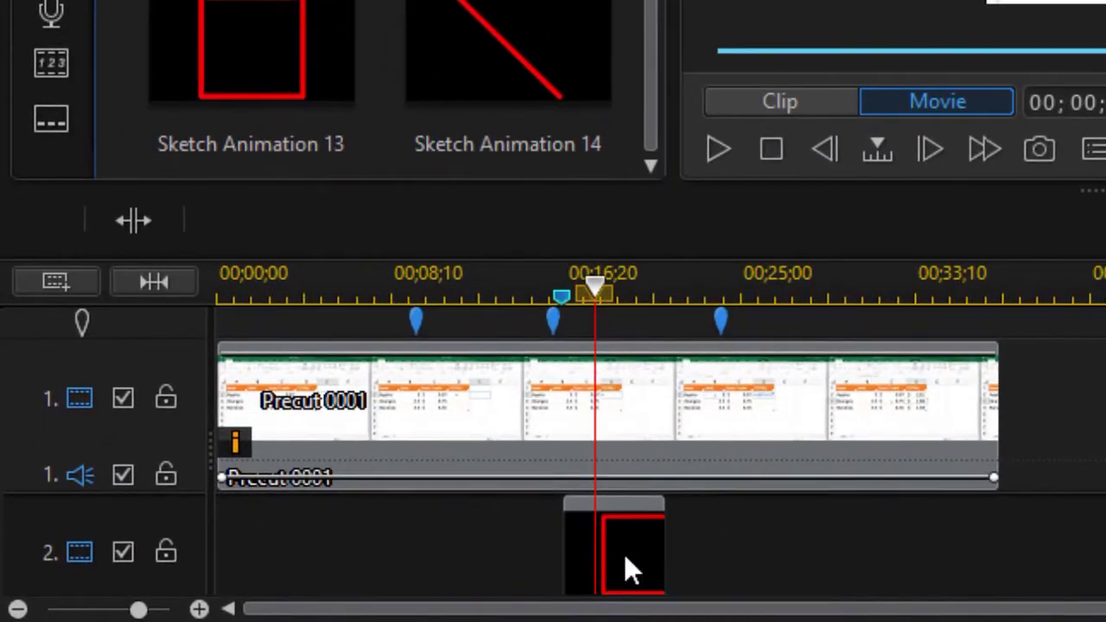
Open the sketch clip on track 2 in the designer and set its stroke width to 11 and colour to dark blue.
{"action": "left_click", "coordinate": [624, 553]}
{"action": "scroll", "coordinate": [627, 562], "scroll_direction": "down", "scroll_amount": 2}
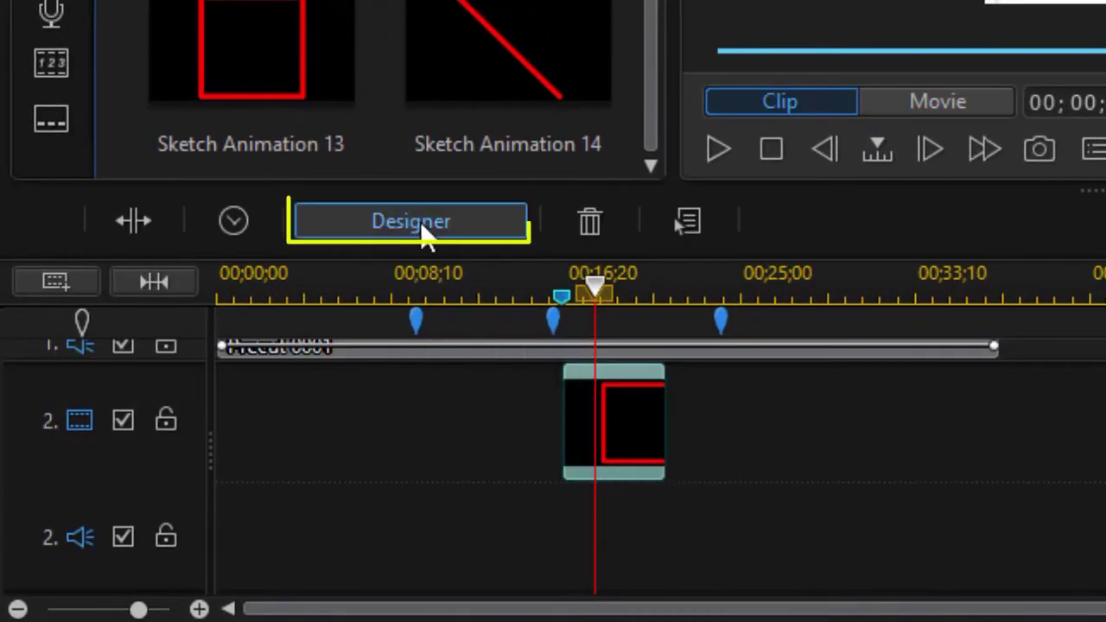
{"action": "left_click", "coordinate": [476, 233]}
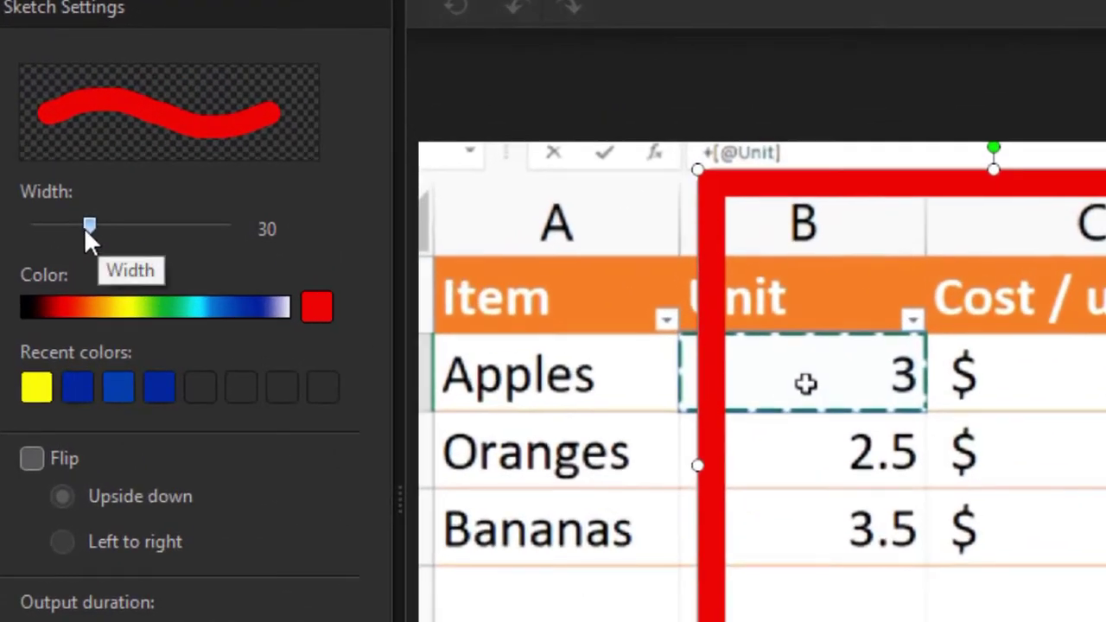
{"action": "left_click_drag", "start_coordinate": [85, 232], "coordinate": [49, 233]}
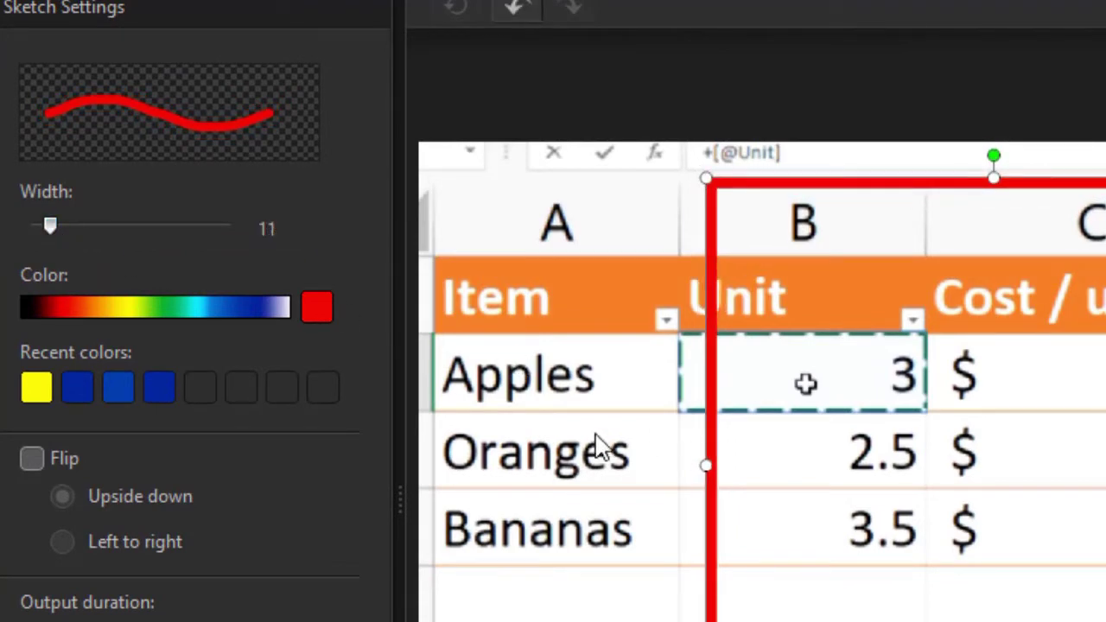
{"action": "left_click", "coordinate": [246, 304]}
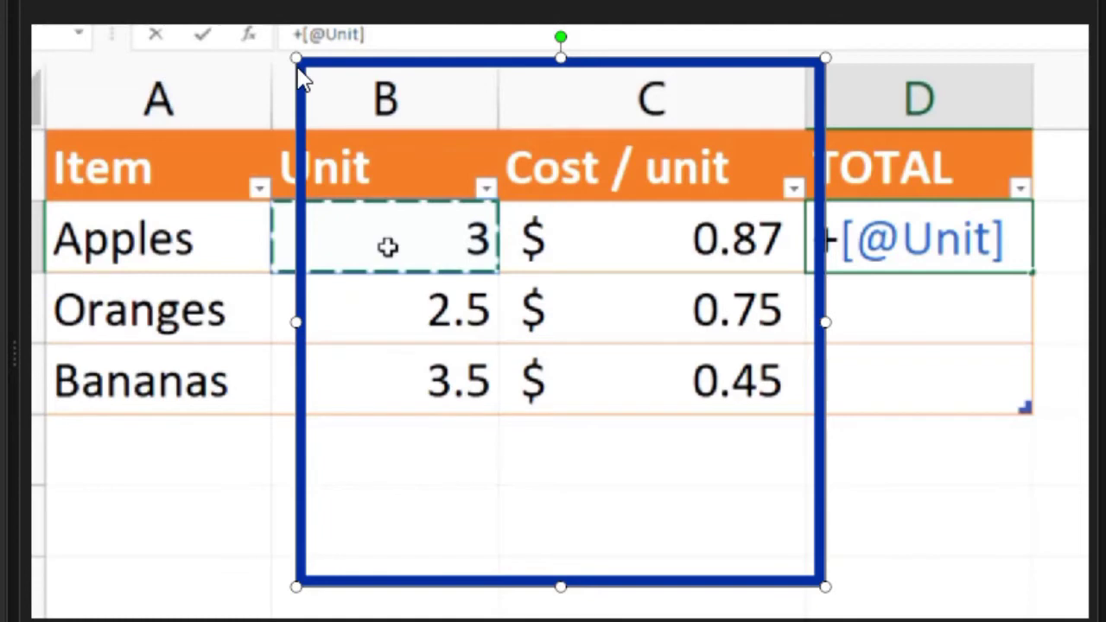
Resize and move the blue rectangle so it tightly frames the Apples unit cell in column B.
{"action": "left_click_drag", "start_coordinate": [291, 53], "coordinate": [218, 304]}
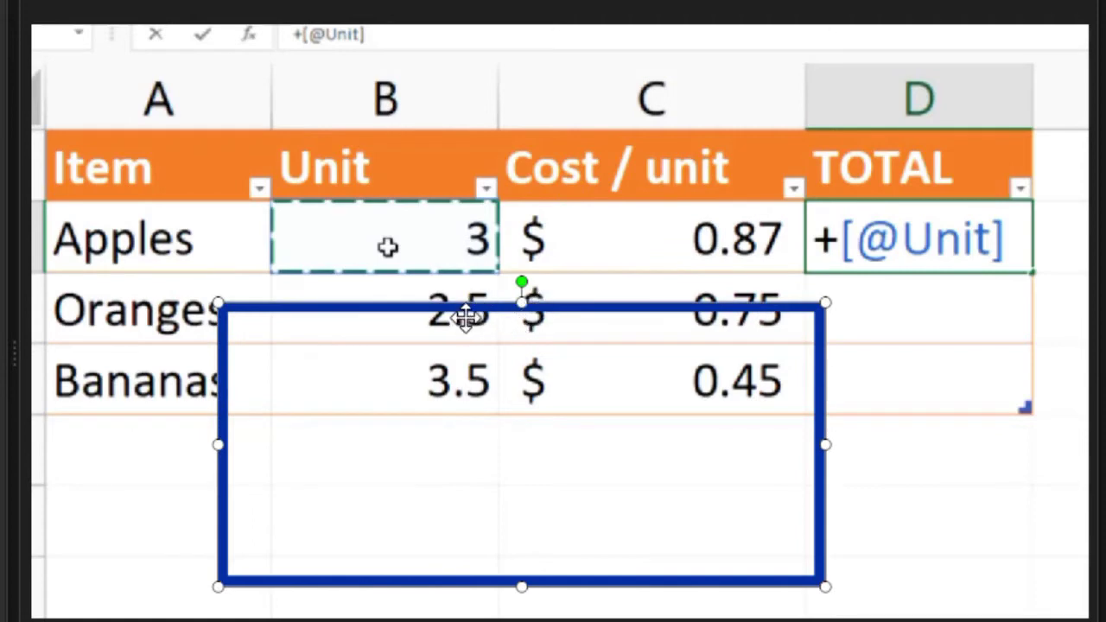
{"action": "left_click_drag", "start_coordinate": [464, 308], "coordinate": [509, 191]}
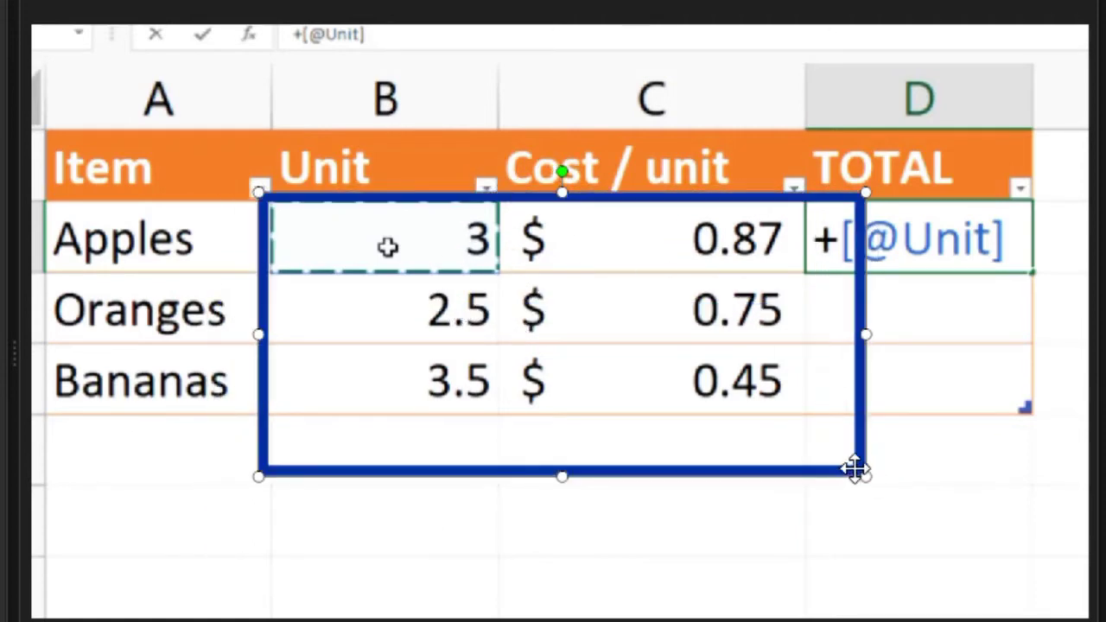
{"action": "left_click_drag", "start_coordinate": [856, 469], "coordinate": [498, 281]}
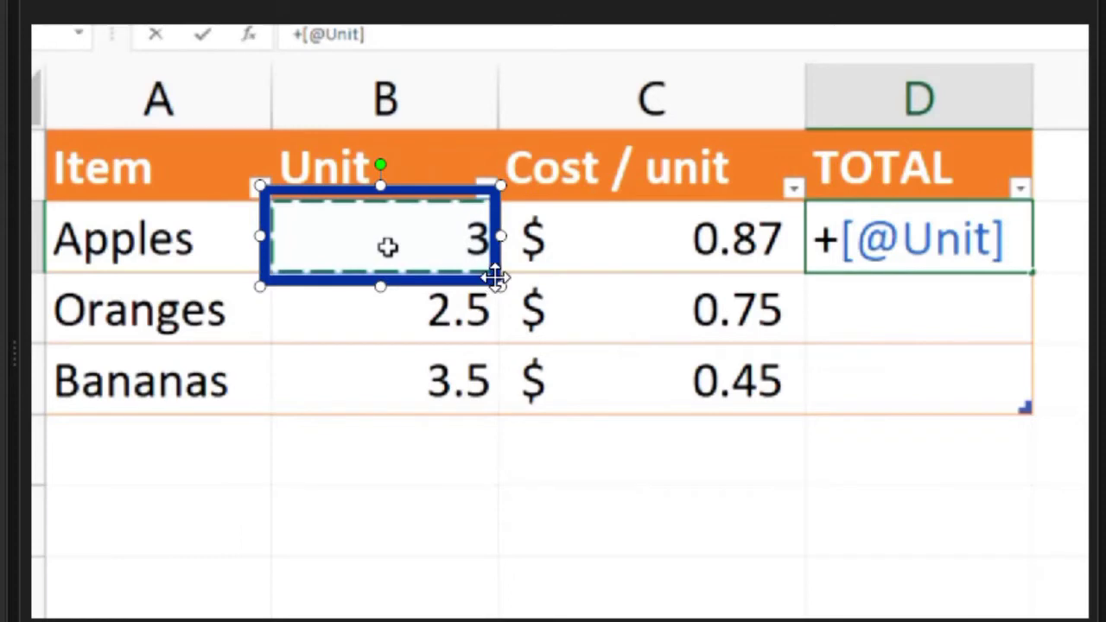
{"action": "left_click_drag", "start_coordinate": [381, 186], "coordinate": [378, 201]}
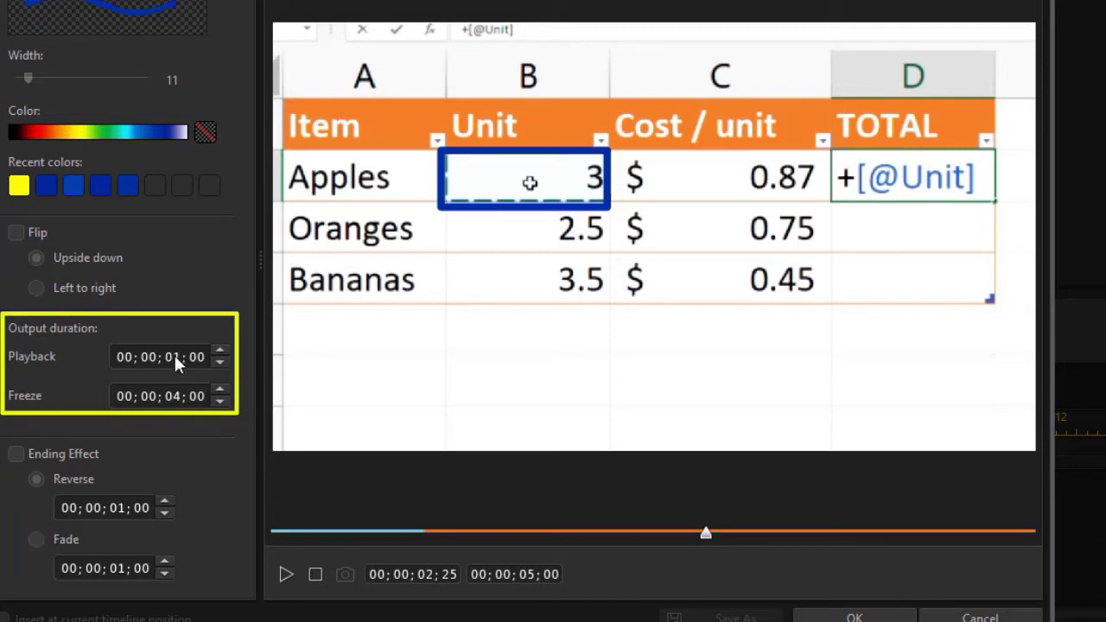
Set the output durations to 00;00;00;15 for playback and 00;00;04;15 for freeze, previewing the faster drawing in between.
{"action": "left_click", "coordinate": [313, 573]}
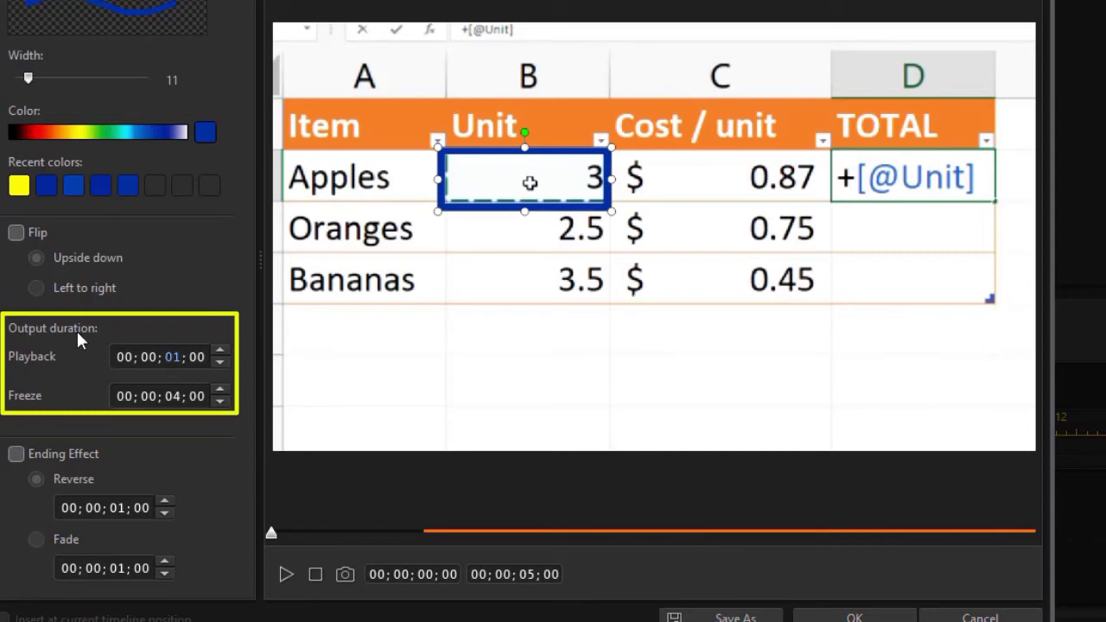
{"action": "type", "text": "1"}
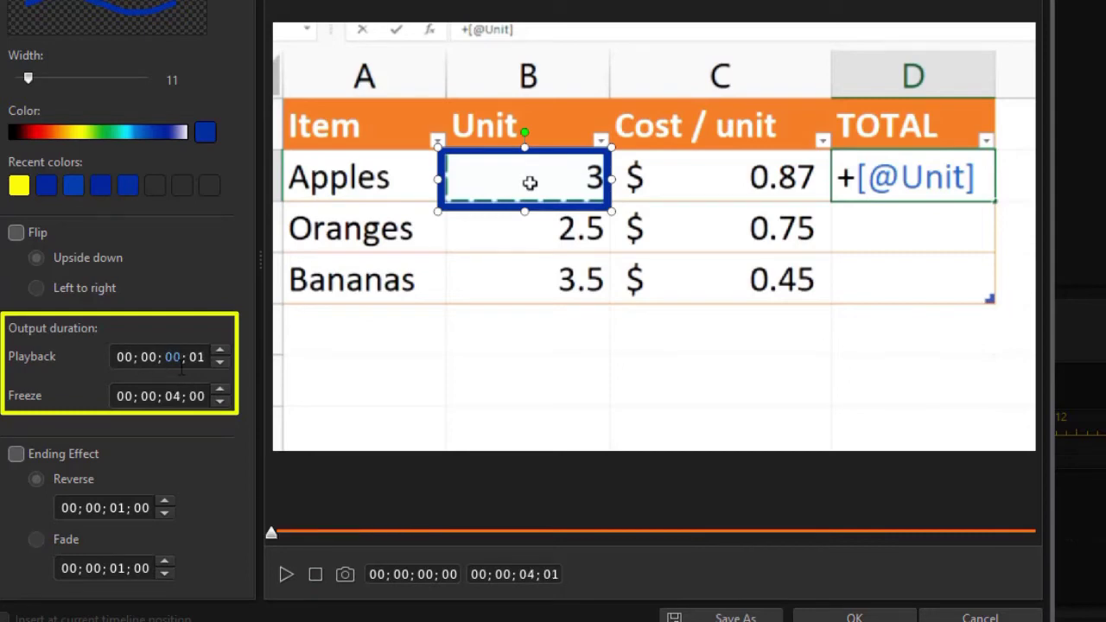
{"action": "key", "text": "Right"}
{"action": "type", "text": "15"}
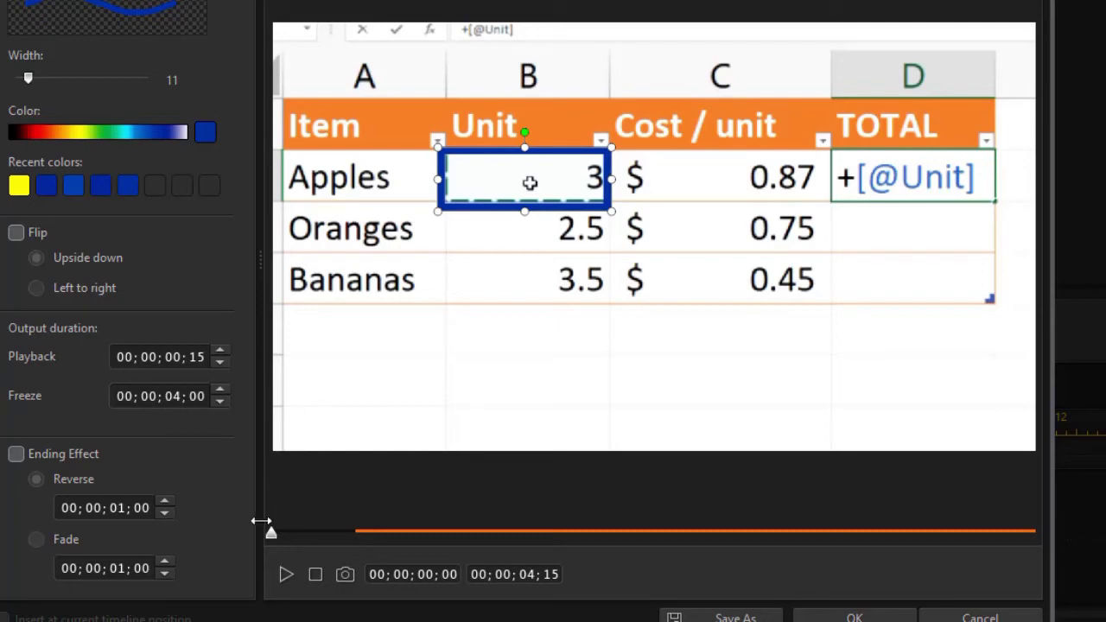
{"action": "left_click", "coordinate": [285, 575]}
{"action": "left_click", "coordinate": [284, 575]}
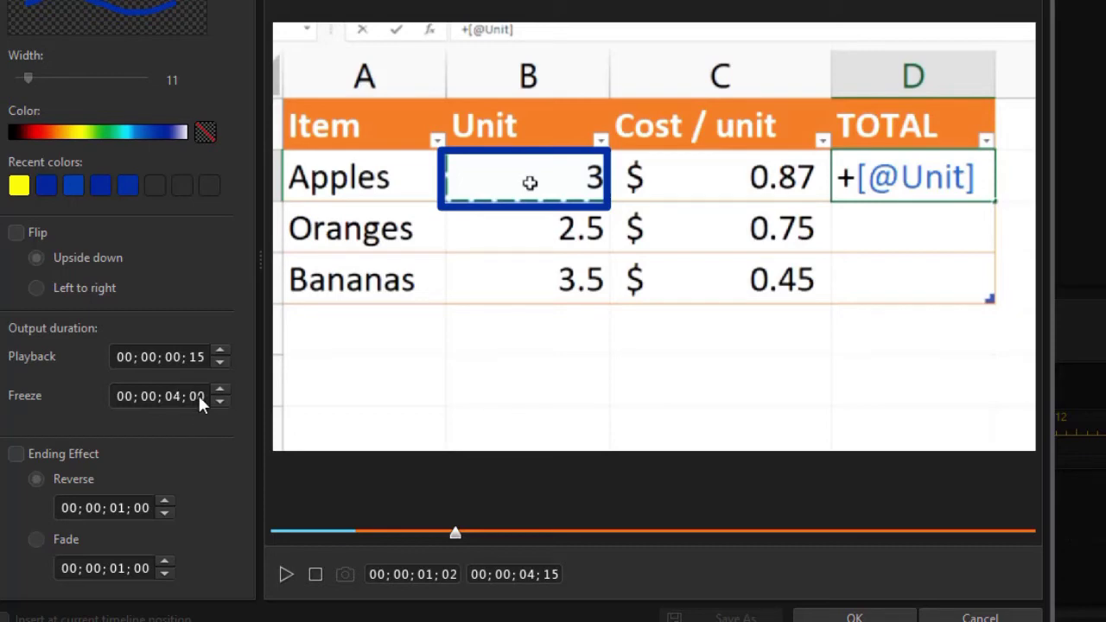
{"action": "left_click", "coordinate": [315, 574]}
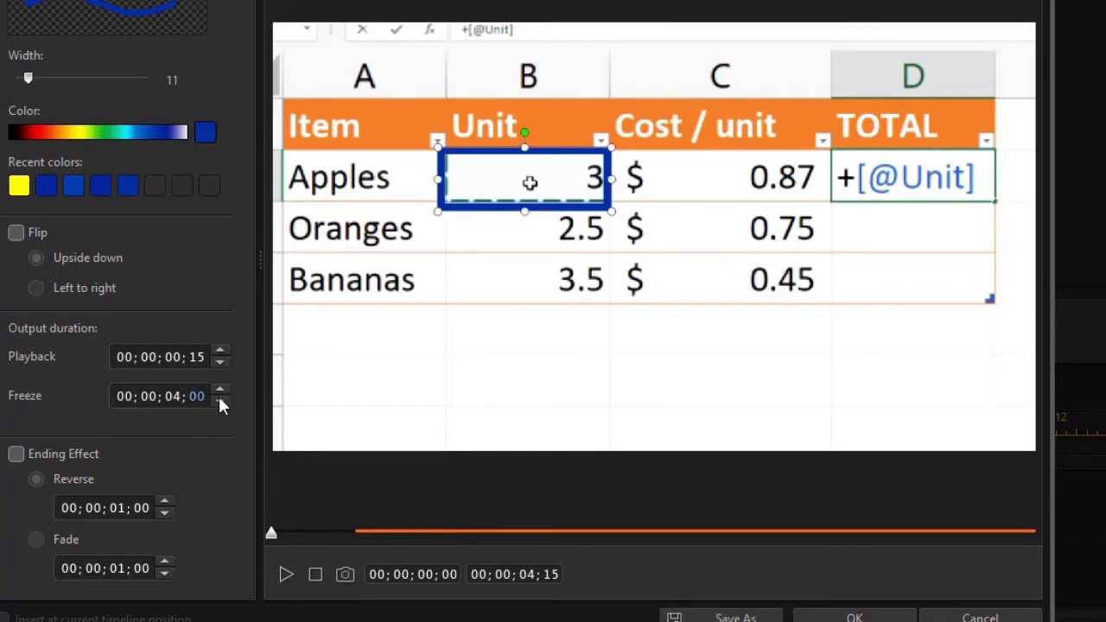
{"action": "type", "text": "15"}
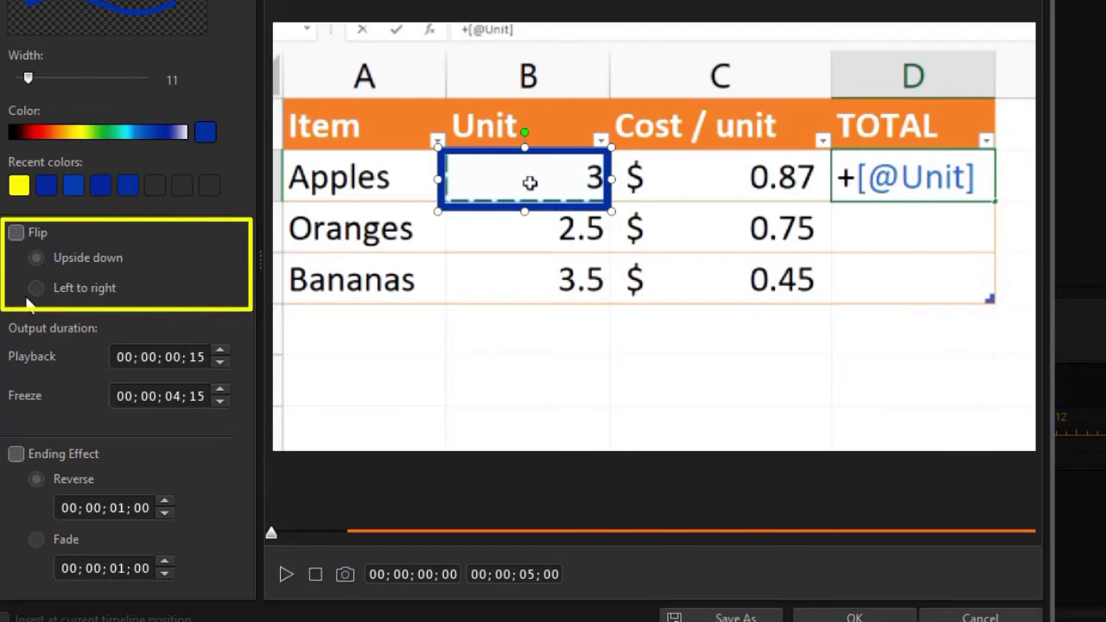
Enable flipping of the sketch upside down and preview how the rectangle is drawn.
{"action": "left_click", "coordinate": [17, 232]}
{"action": "left_click", "coordinate": [282, 574]}
{"action": "left_click", "coordinate": [278, 578]}
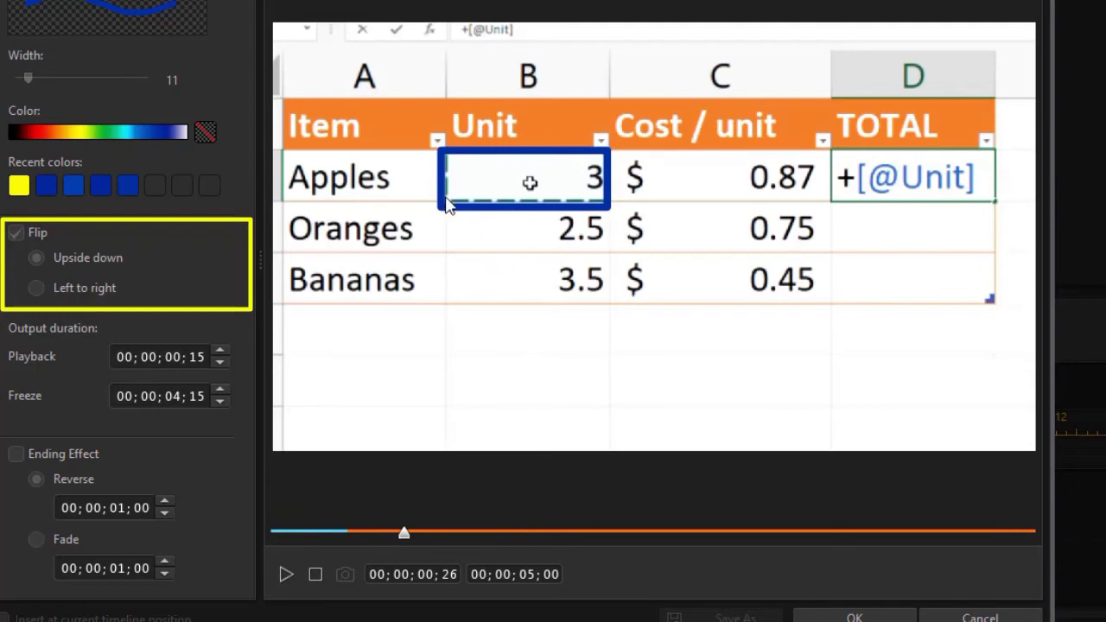
{"action": "left_click", "coordinate": [313, 575]}
Switch the sketch's flip direction to left to right and preview the drawing.
{"action": "left_click", "coordinate": [36, 288]}
{"action": "left_click", "coordinate": [286, 574]}
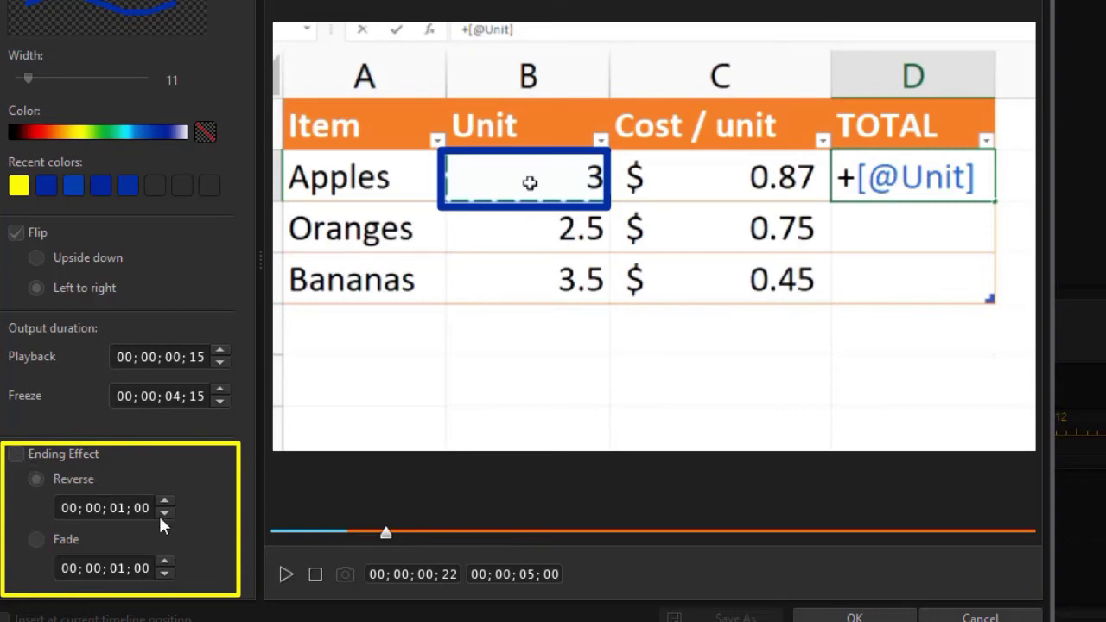
{"action": "left_click", "coordinate": [316, 573]}
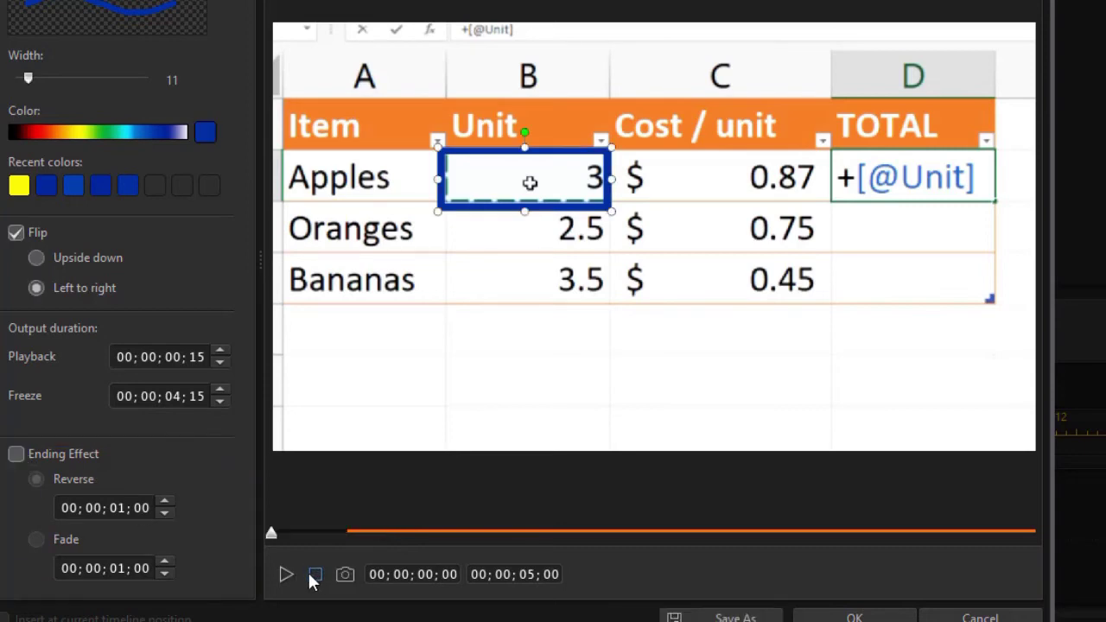
Enable the sketch's Reverse ending effect, set the freeze duration to 00;00;02;15, and preview the animation.
{"action": "left_click", "coordinate": [15, 453]}
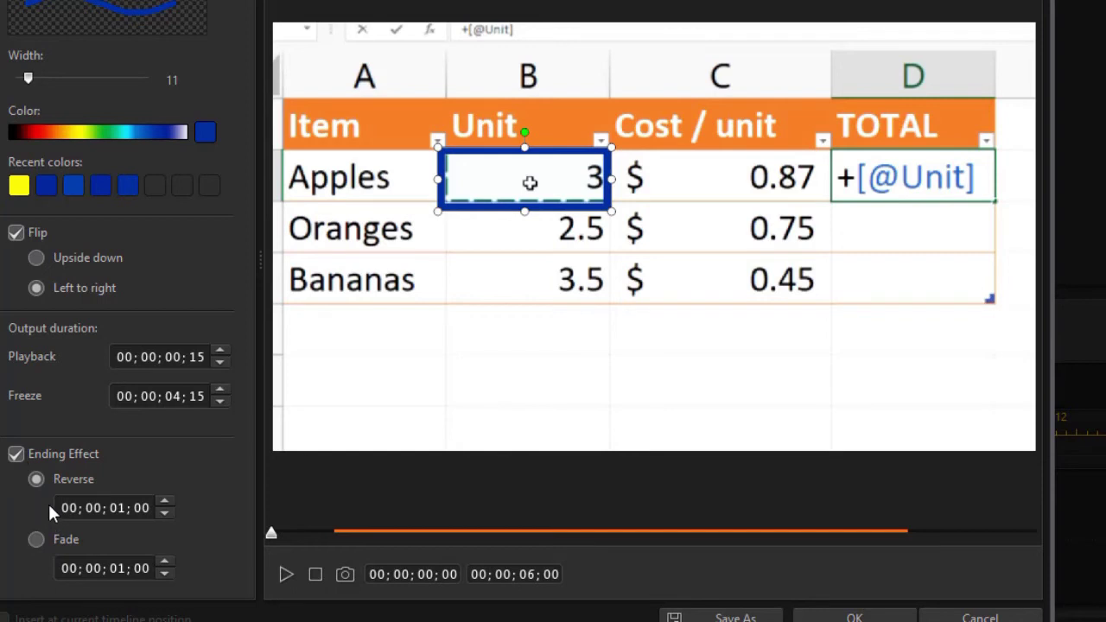
{"action": "left_click", "coordinate": [285, 576]}
{"action": "left_click", "coordinate": [173, 396]}
{"action": "type", "text": "2"}
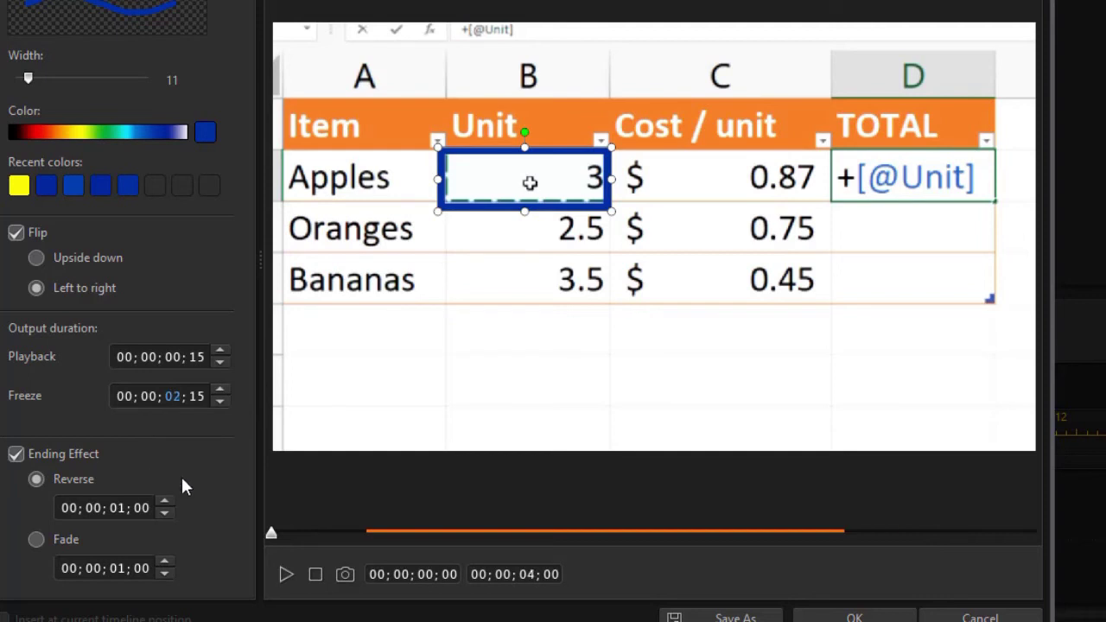
{"action": "left_click", "coordinate": [286, 575]}
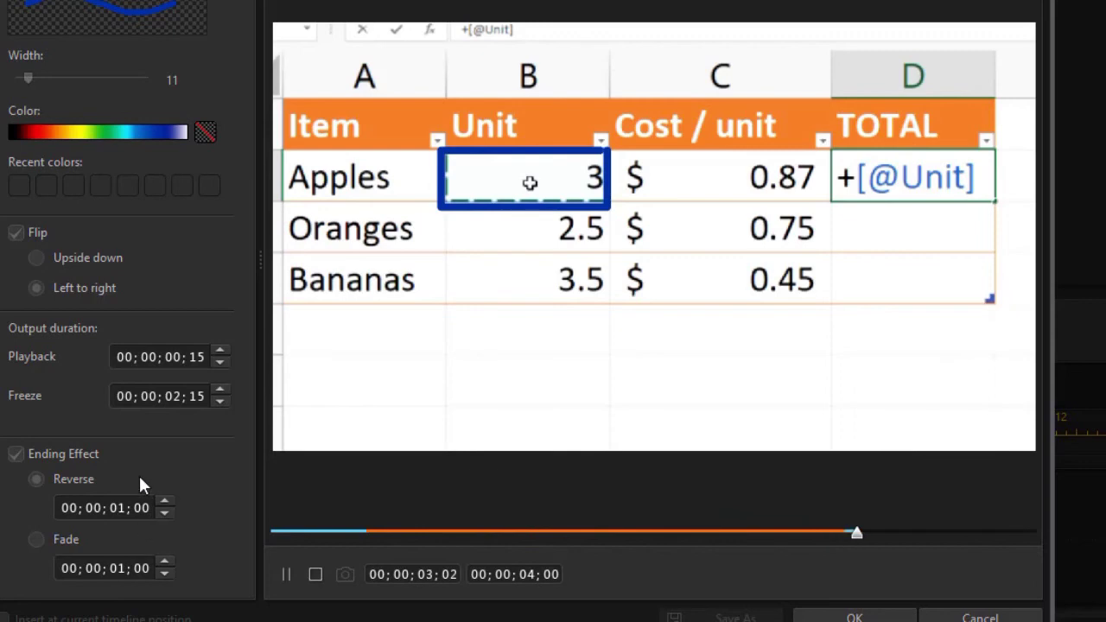
{"action": "left_click", "coordinate": [316, 575]}
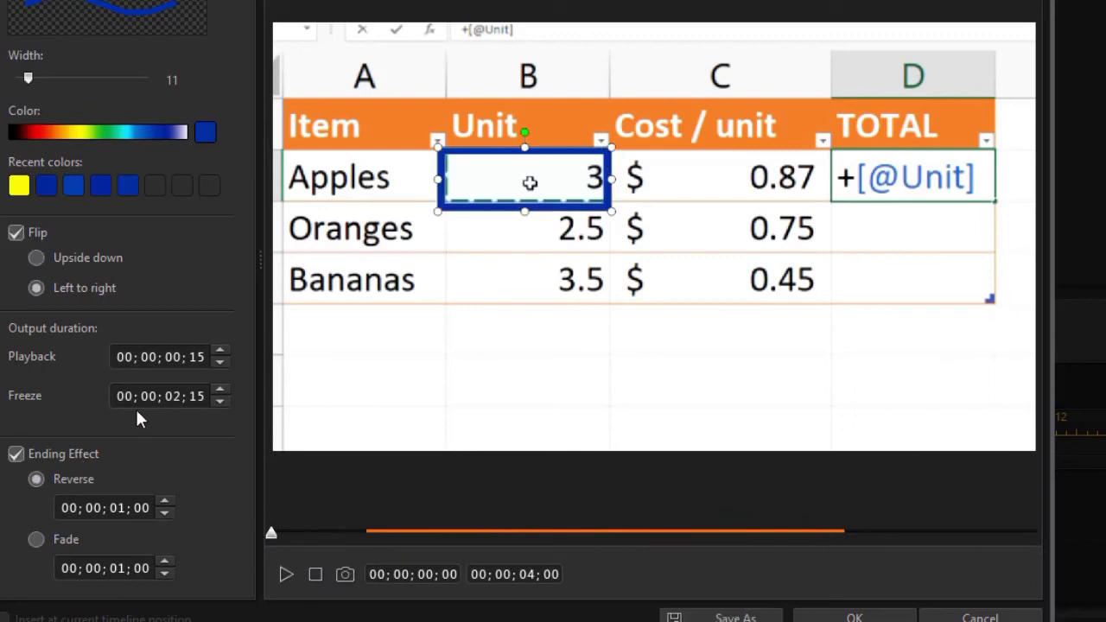
Set the freeze duration to 00;00;01;15, change the ending effect to Fade, and preview the animation.
{"action": "left_click", "coordinate": [174, 394]}
{"action": "left_click", "coordinate": [37, 539]}
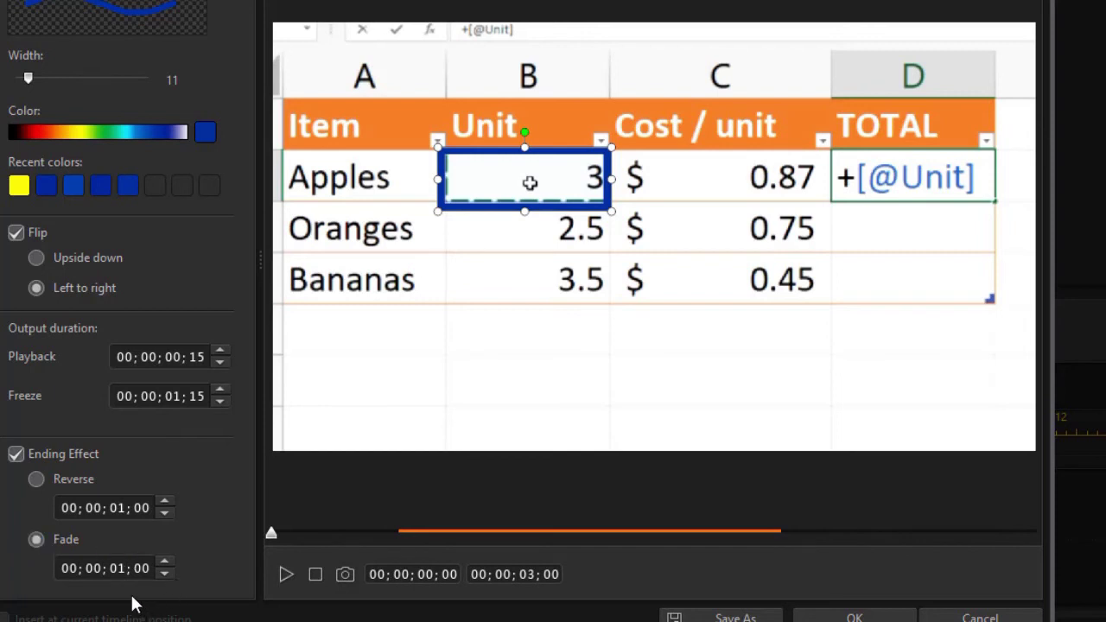
{"action": "left_click", "coordinate": [136, 568]}
{"action": "left_click", "coordinate": [287, 573]}
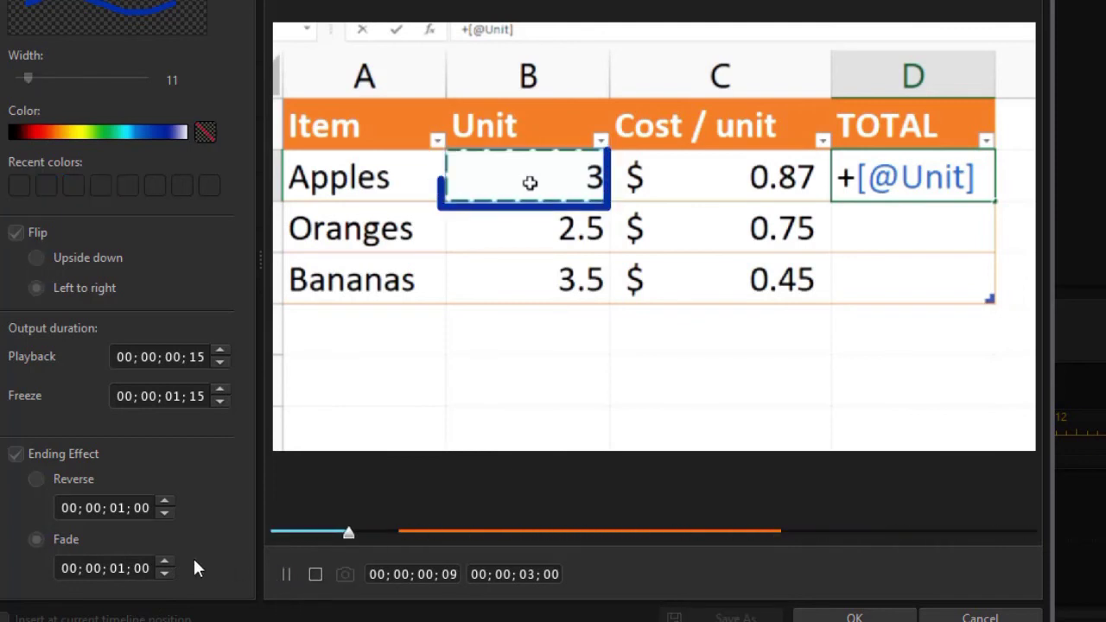
{"action": "left_click", "coordinate": [315, 574]}
Preview the sketch with the Reverse ending effect and turn the ending effect off.
{"action": "left_click", "coordinate": [36, 479]}
{"action": "left_click", "coordinate": [286, 574]}
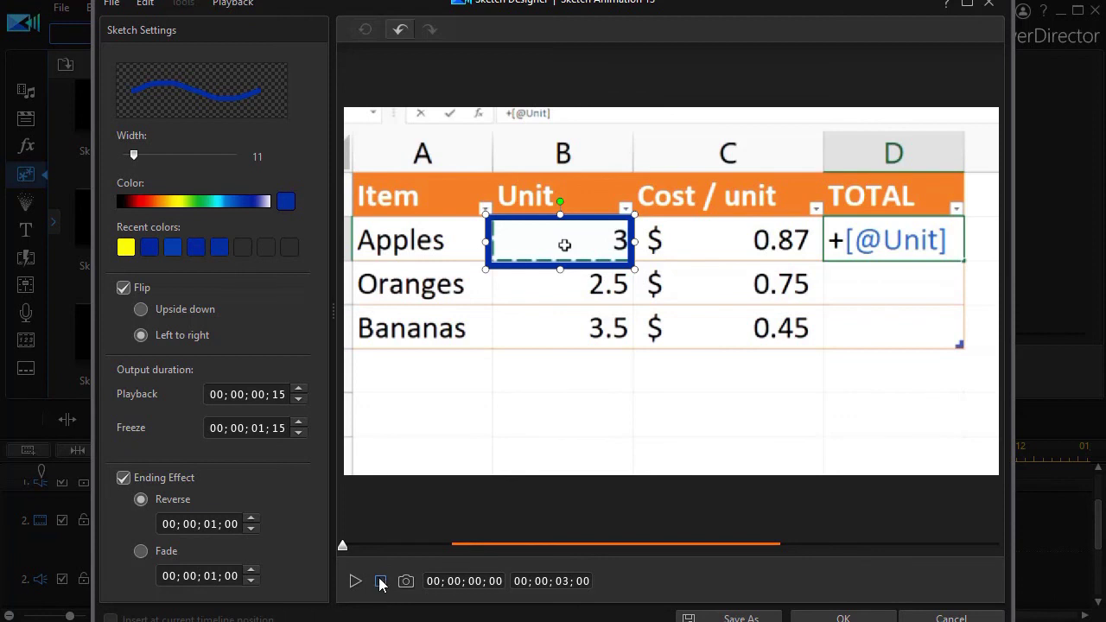
{"action": "left_click", "coordinate": [124, 478]}
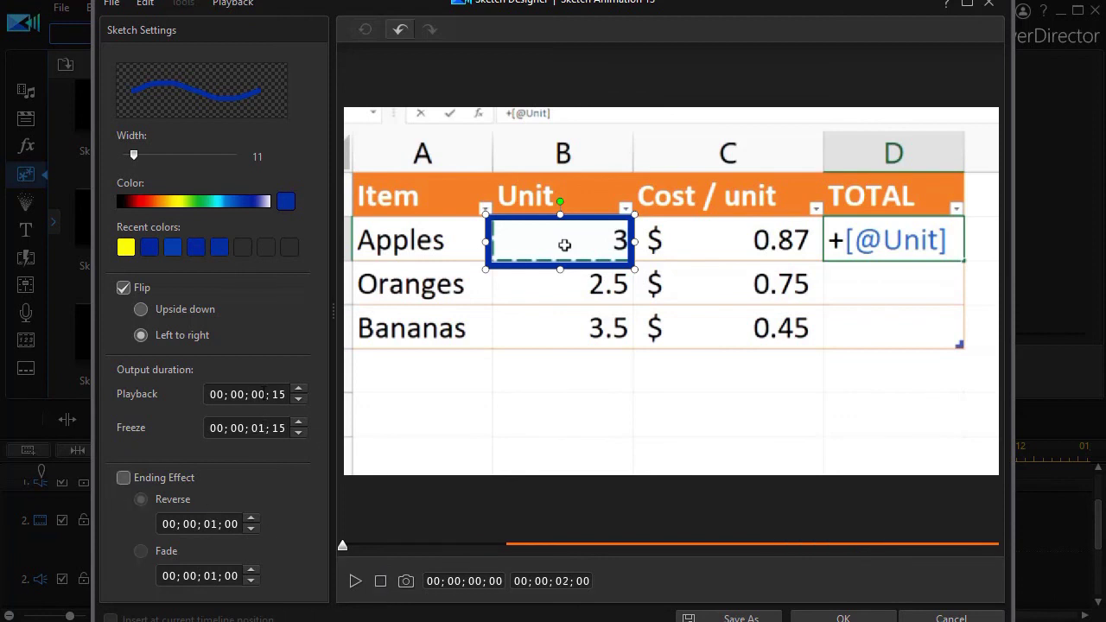
Set the sketch's playback duration to 00;00;01;15 and apply the settings to the timeline clip.
{"action": "left_click", "coordinate": [257, 394]}
{"action": "key", "text": "Up"}
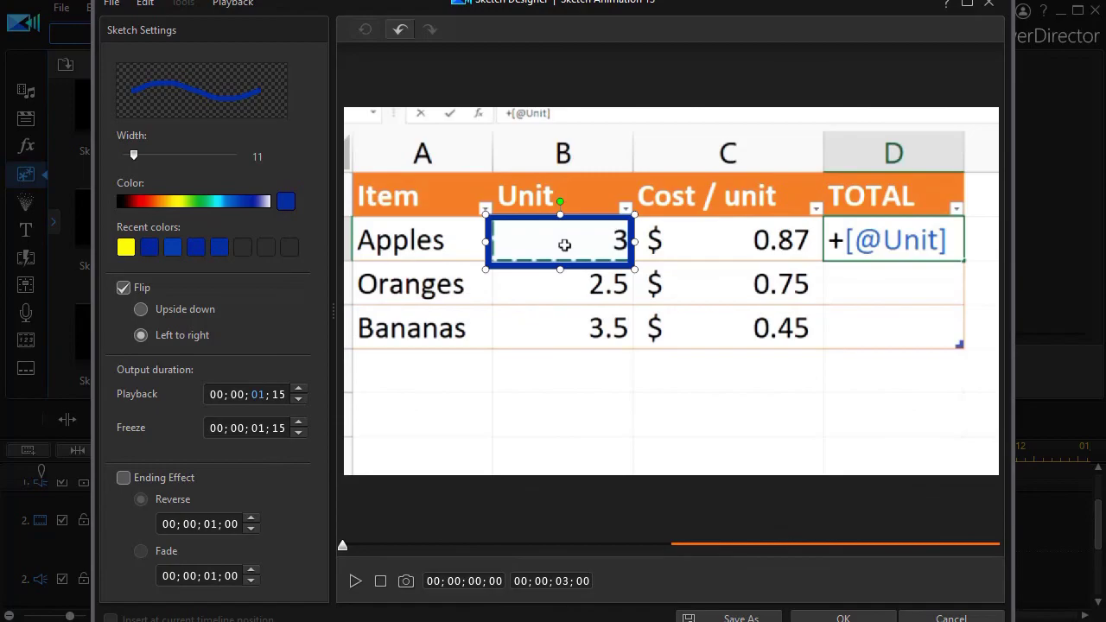
{"action": "left_click", "coordinate": [844, 617]}
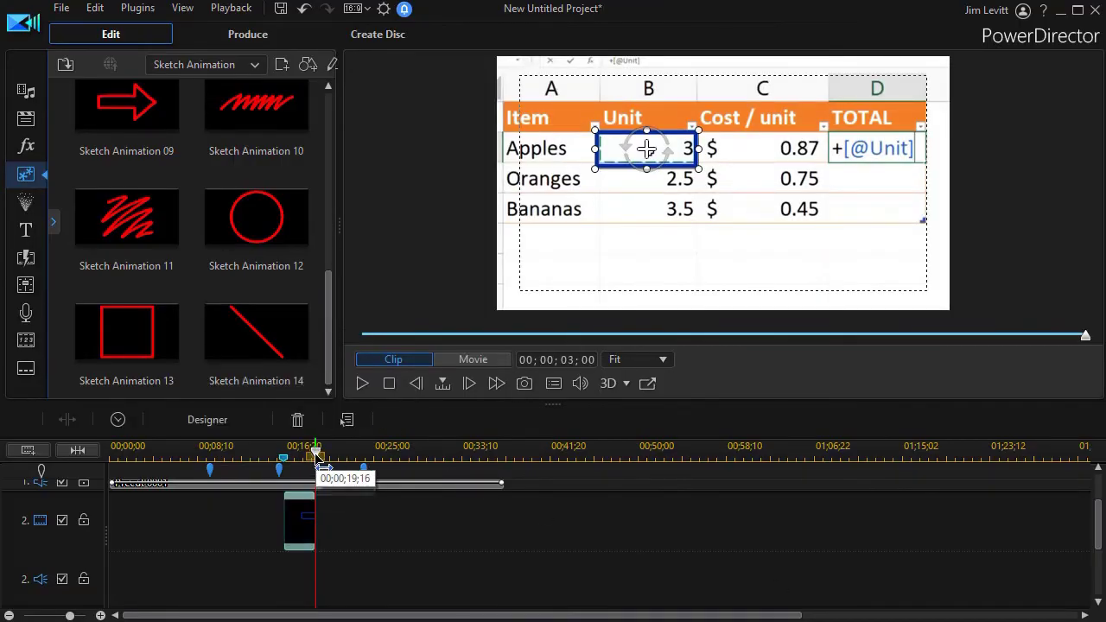
Play the movie from about 00;00;12;15 to review the blue rectangle animation in context, and stop playback.
{"action": "left_click_drag", "start_coordinate": [323, 467], "coordinate": [242, 458]}
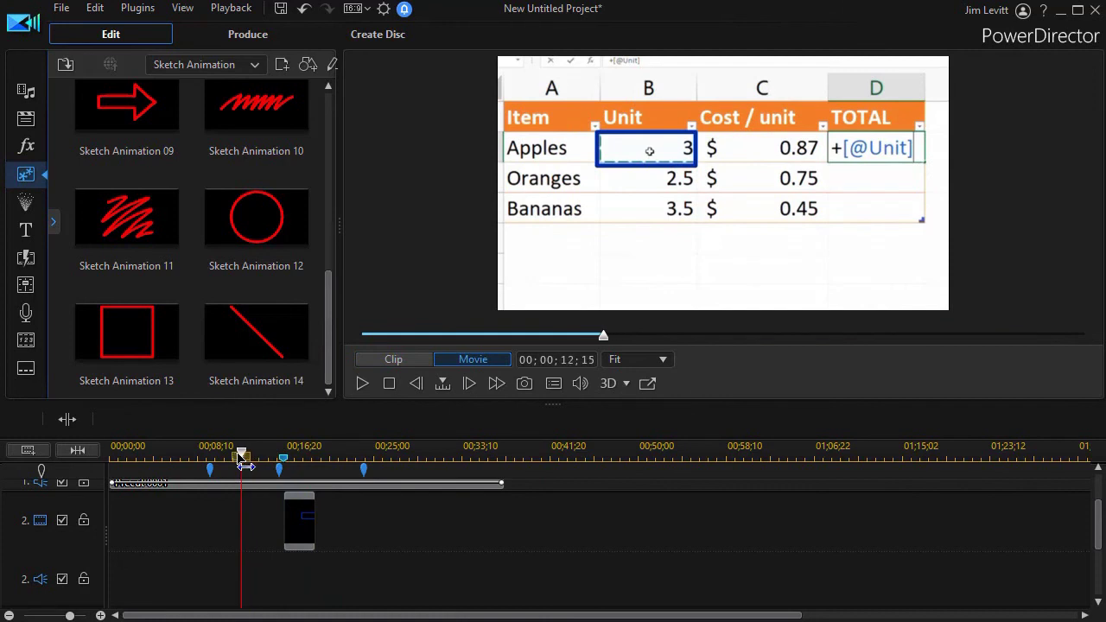
{"action": "left_click", "coordinate": [358, 380]}
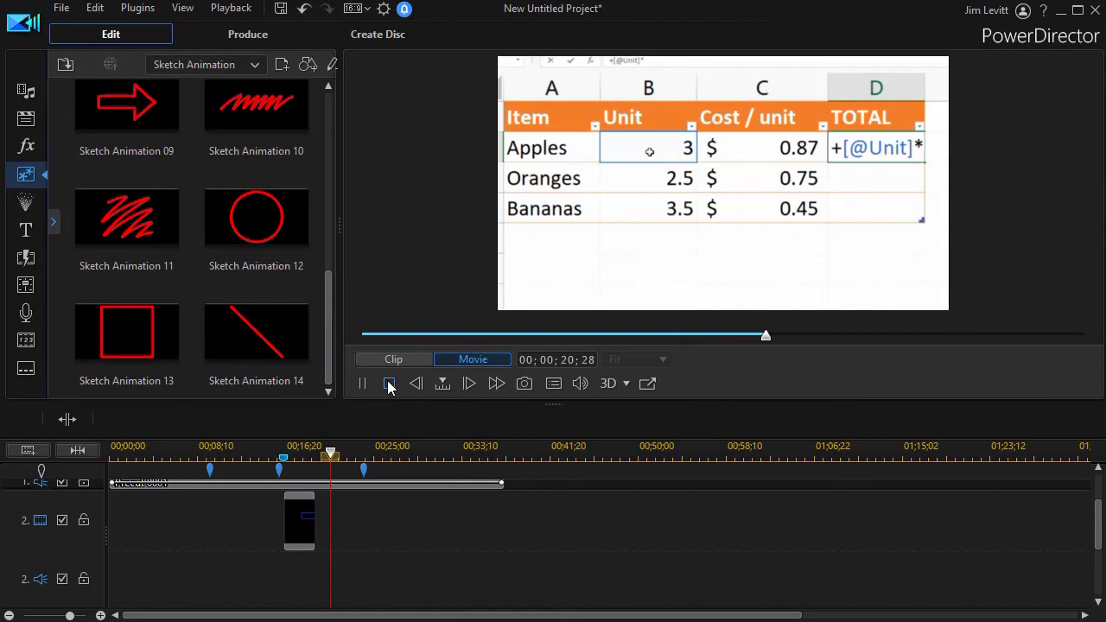
{"action": "left_click", "coordinate": [389, 384]}
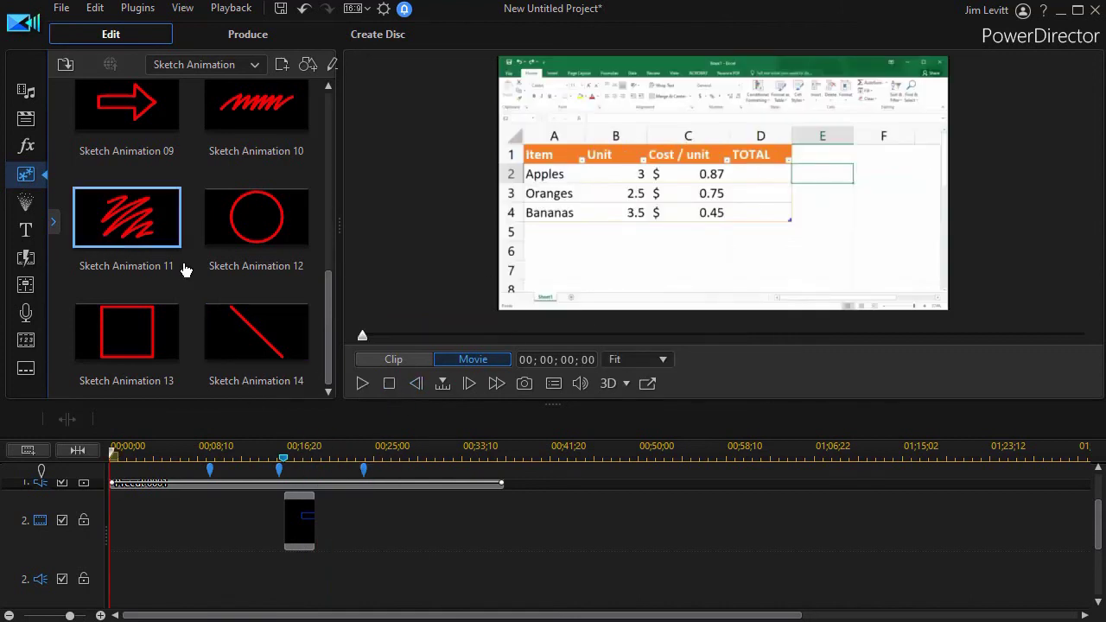
Select the square Sketch Animation 02 template near the start of the sketch animation library.
{"action": "left_click_drag", "start_coordinate": [328, 286], "coordinate": [327, 85]}
{"action": "left_click", "coordinate": [302, 172]}
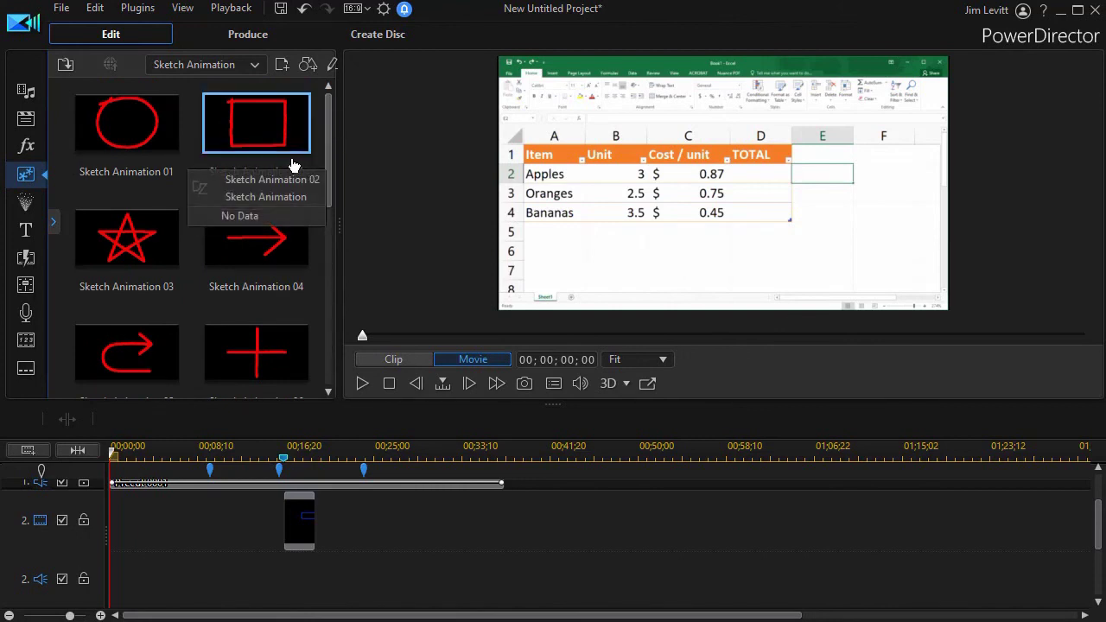